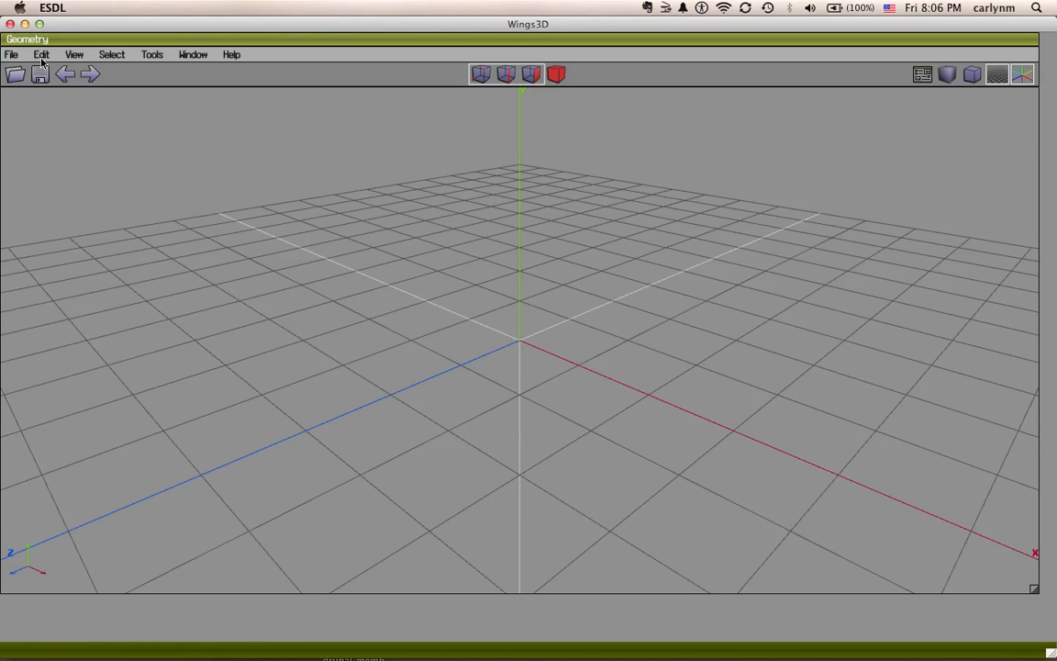
Open the existing model file yogurtcup_sip_v1_0g_Wings3D.wings from the Desktop.
click(12, 55)
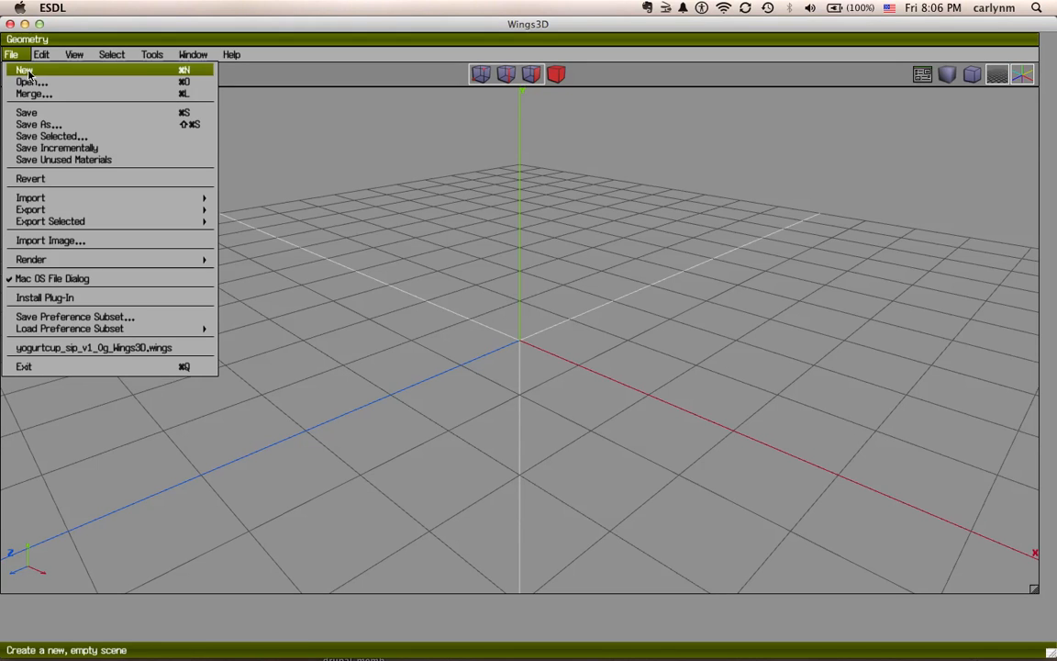
click(32, 82)
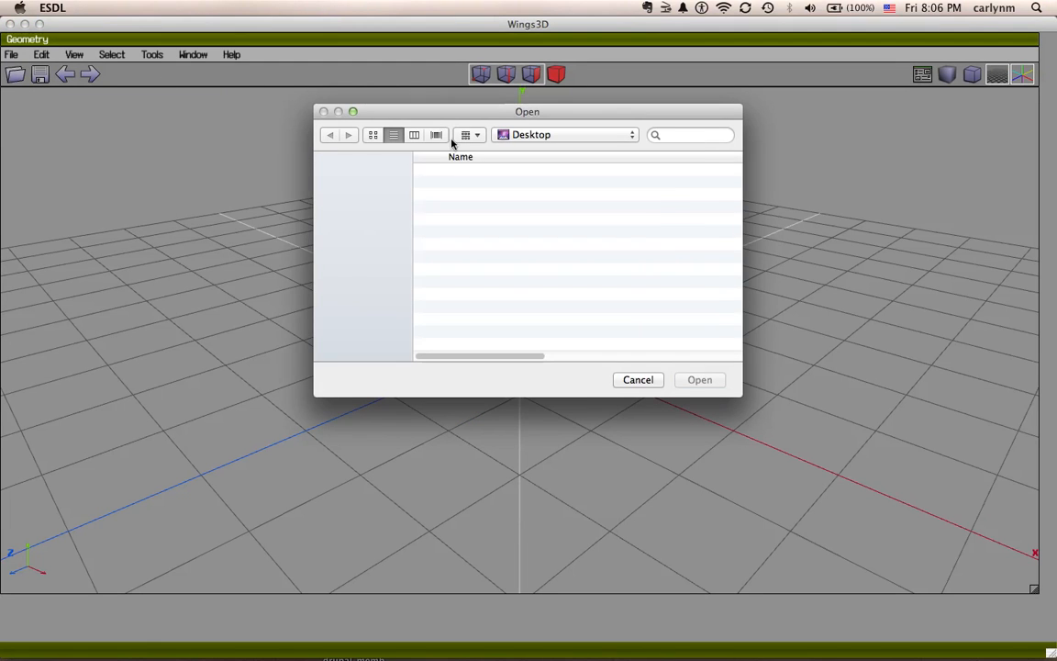
click(681, 169)
double_click(681, 169)
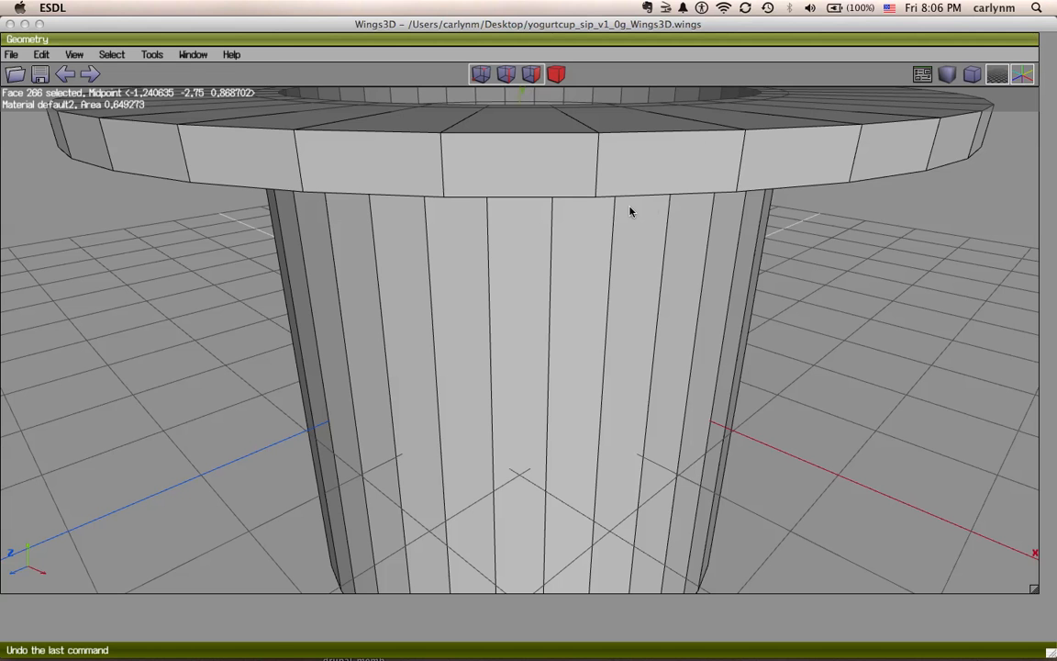
Examine the yogurt cup model from above and beneath by orbiting around it and zooming in and out.
click(527, 283)
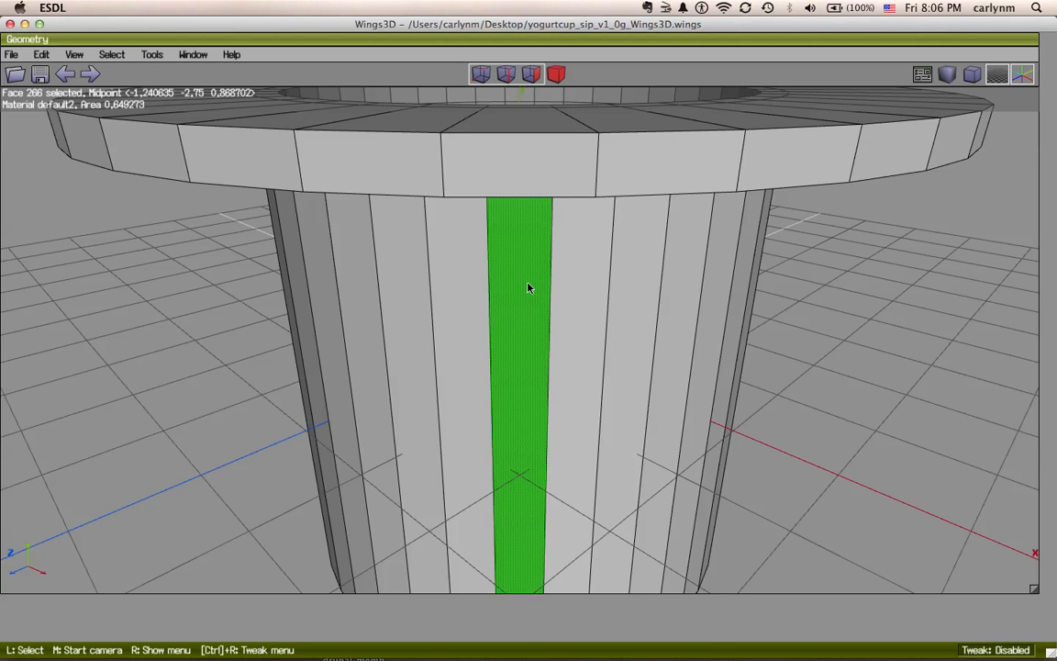
scroll(528, 286, down, 10)
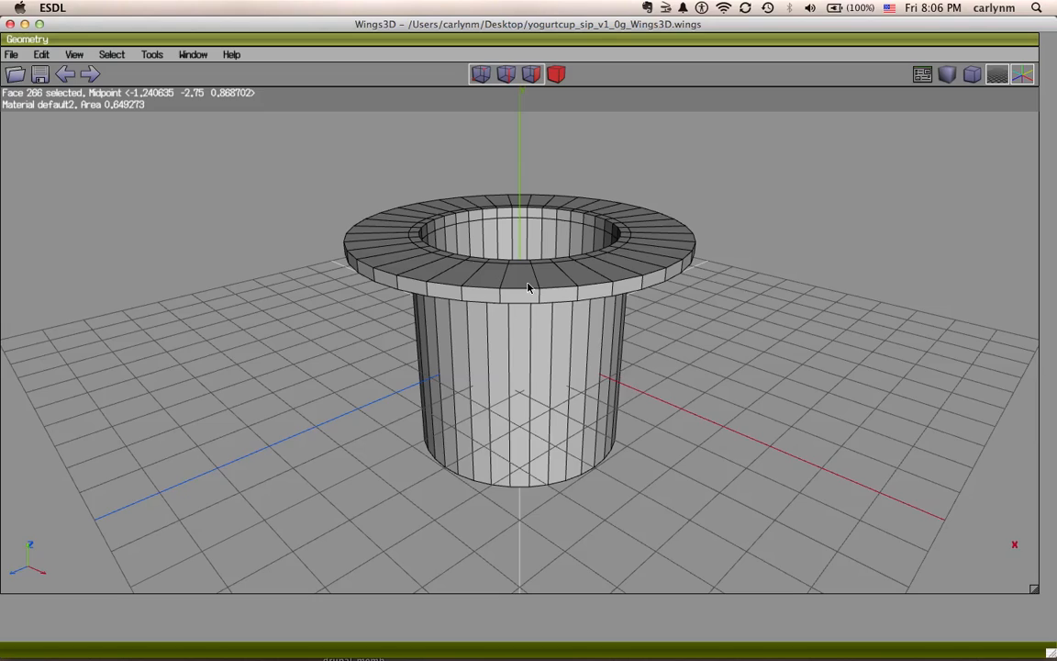
middle_click(527, 287)
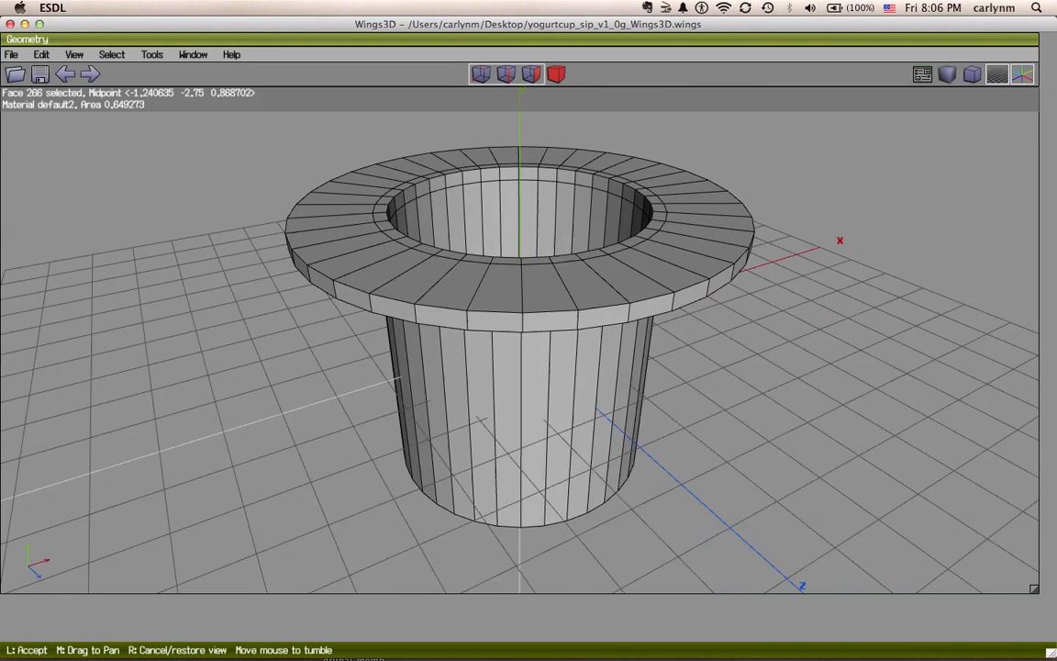
click(527, 287)
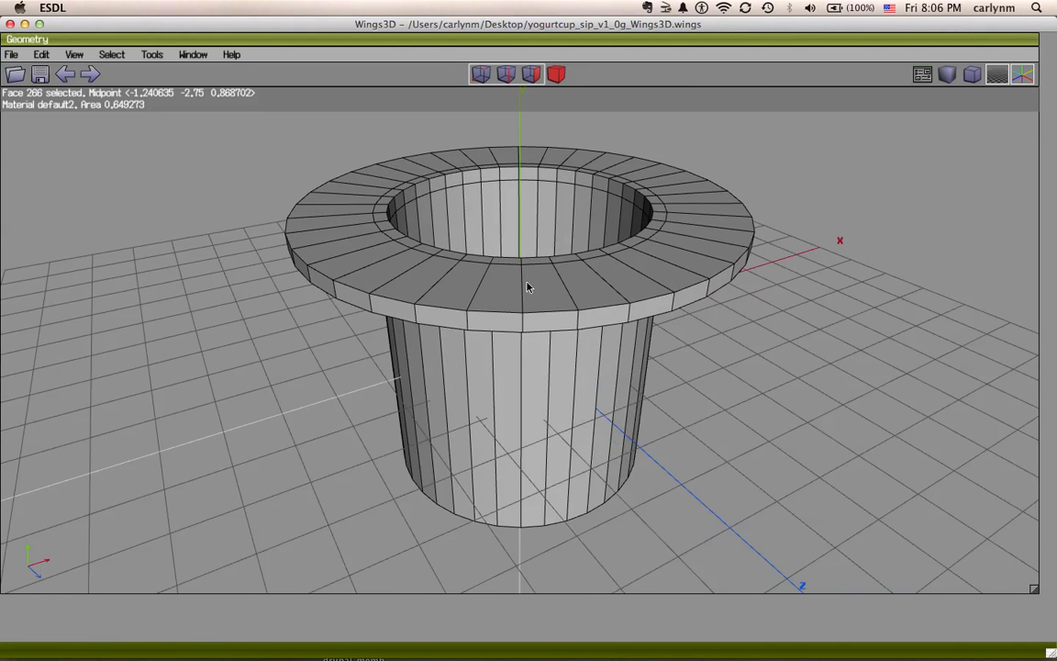
middle_click(527, 287)
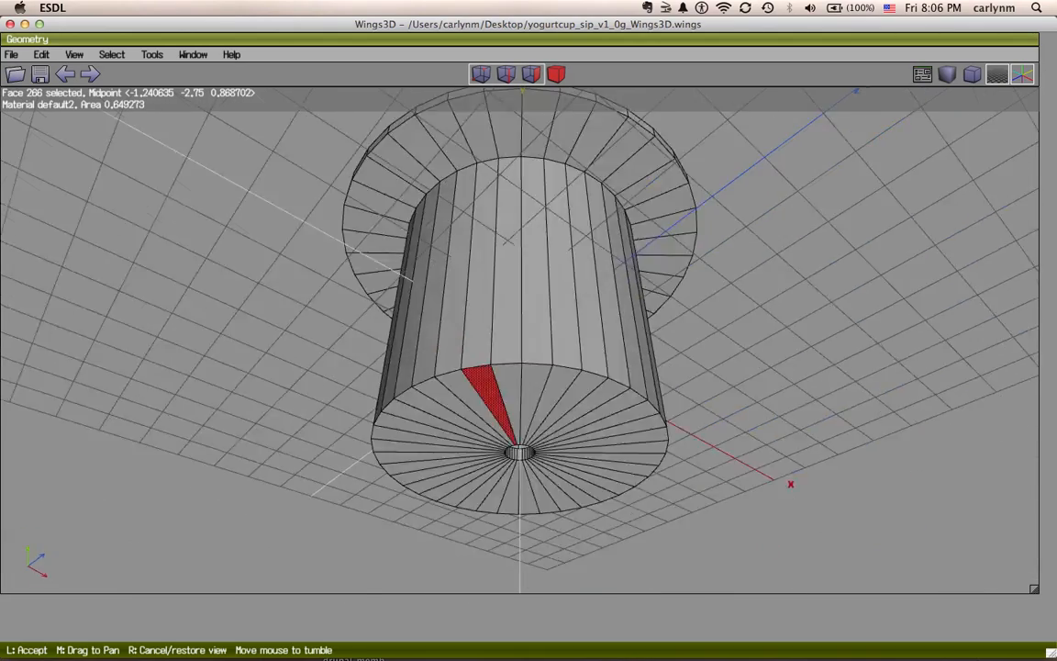
click(529, 286)
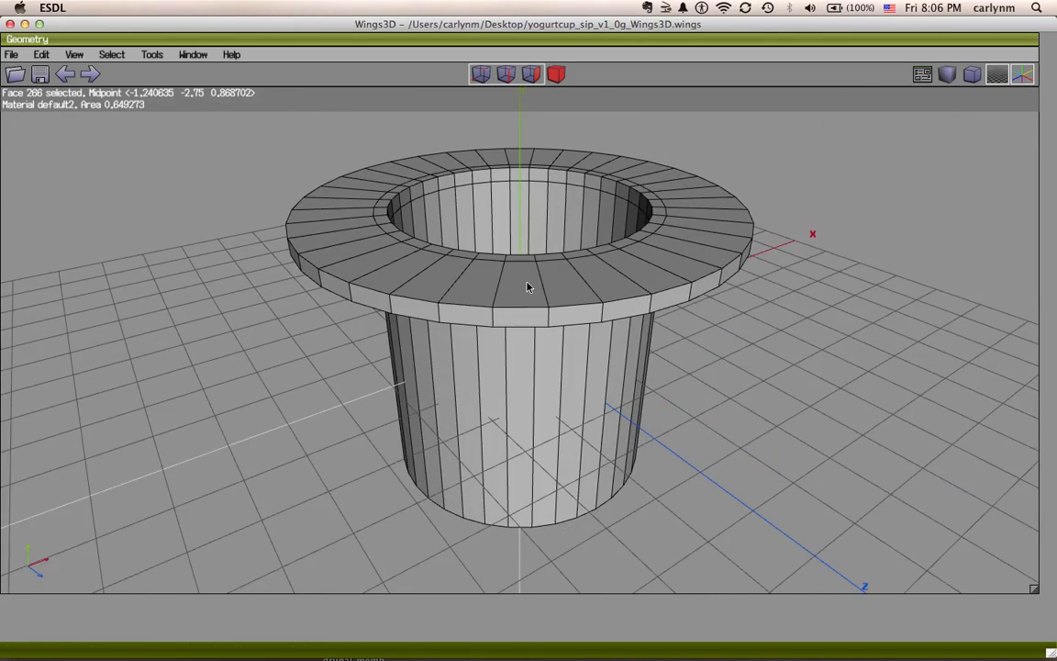
scroll(528, 301, down, 5)
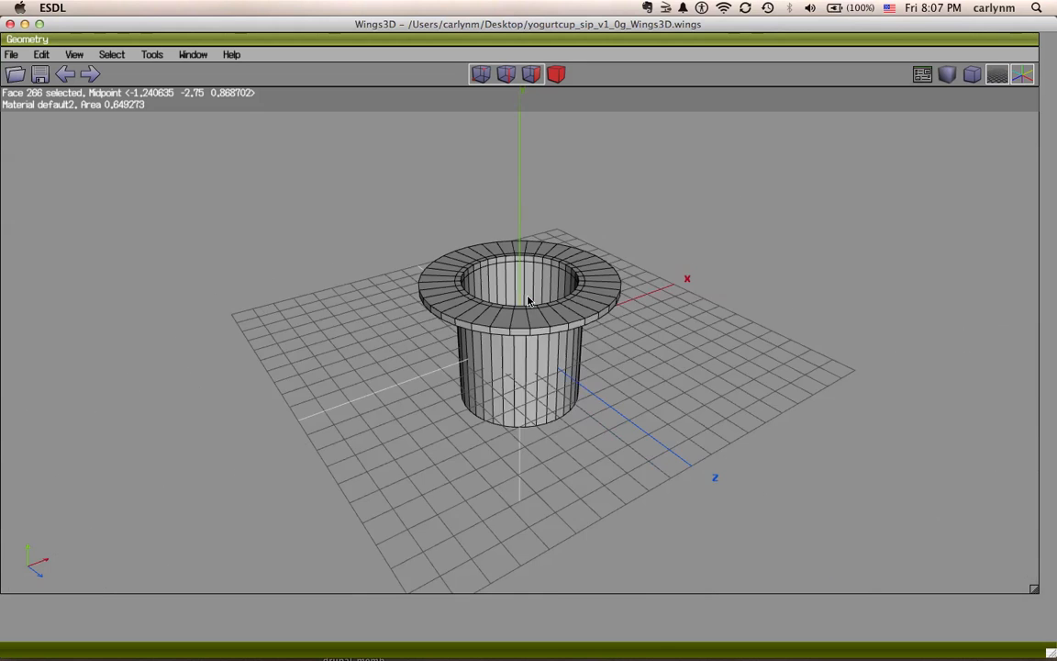
scroll(527, 301, up, 4)
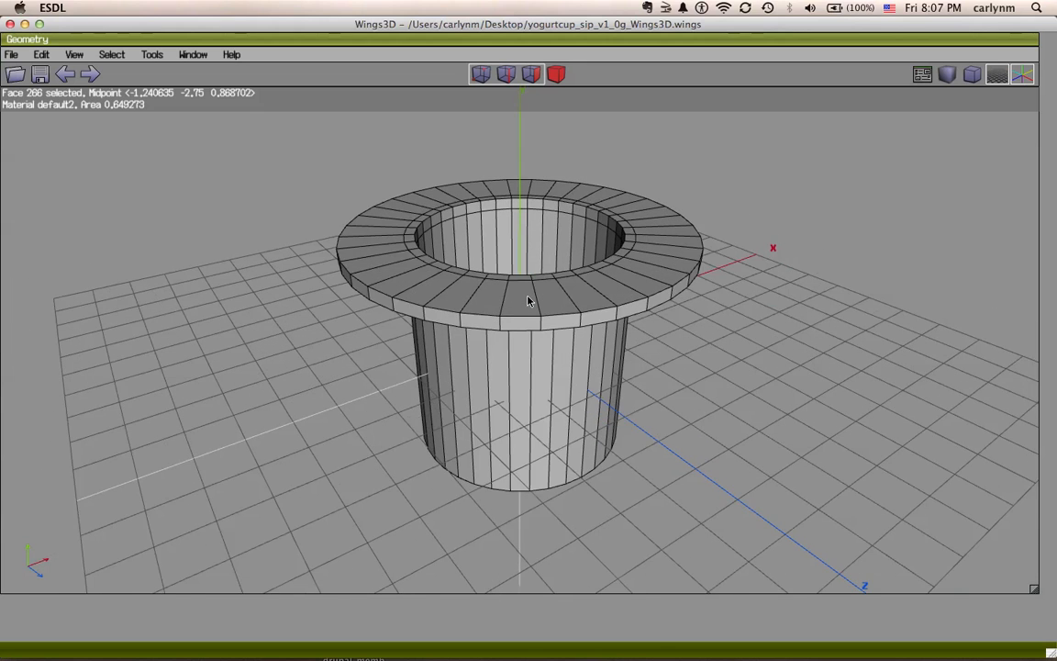
Pan the view sideways and vertically to look over the whole cup.
key(Left)
key(Left)
key(Left)
key(Left)
key(Left)
key(Left)
key(Left)
key(Left)
key(Left)
key(Right)
key(Right)
key(Right)
key(Right)
key(Right)
key(Right)
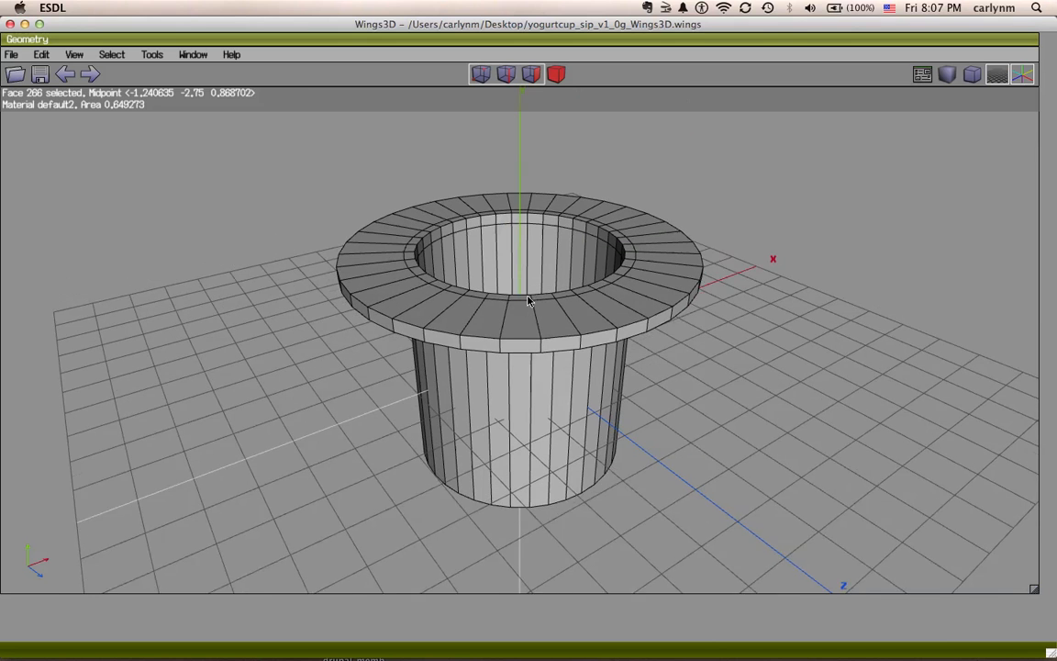
key(Up)
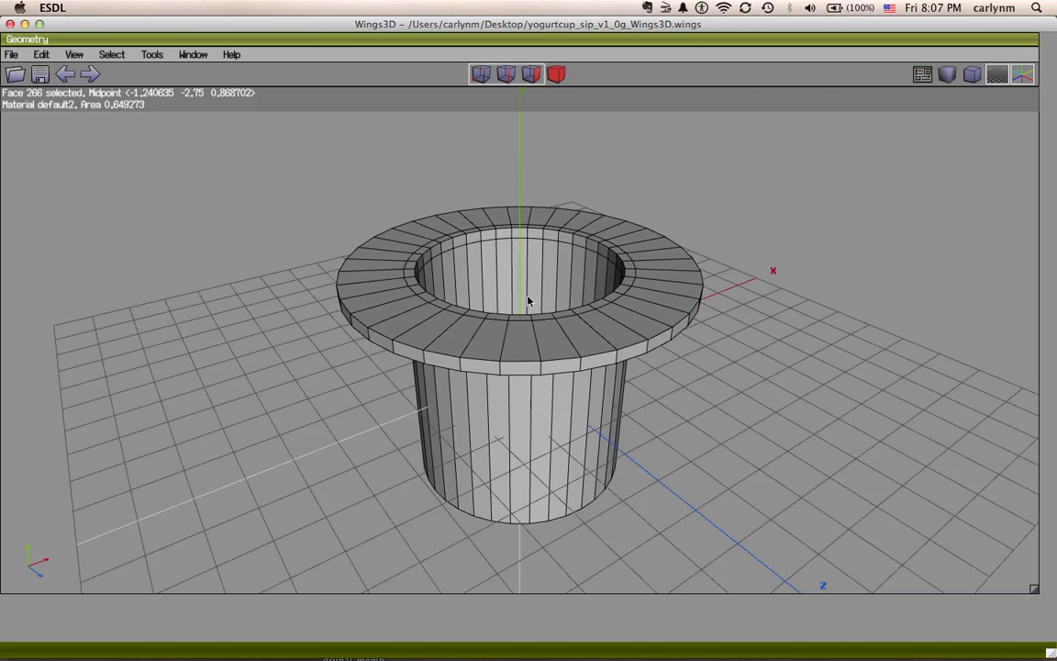
View the cup straight along the X, Z and Y axes in turn.
key(x)
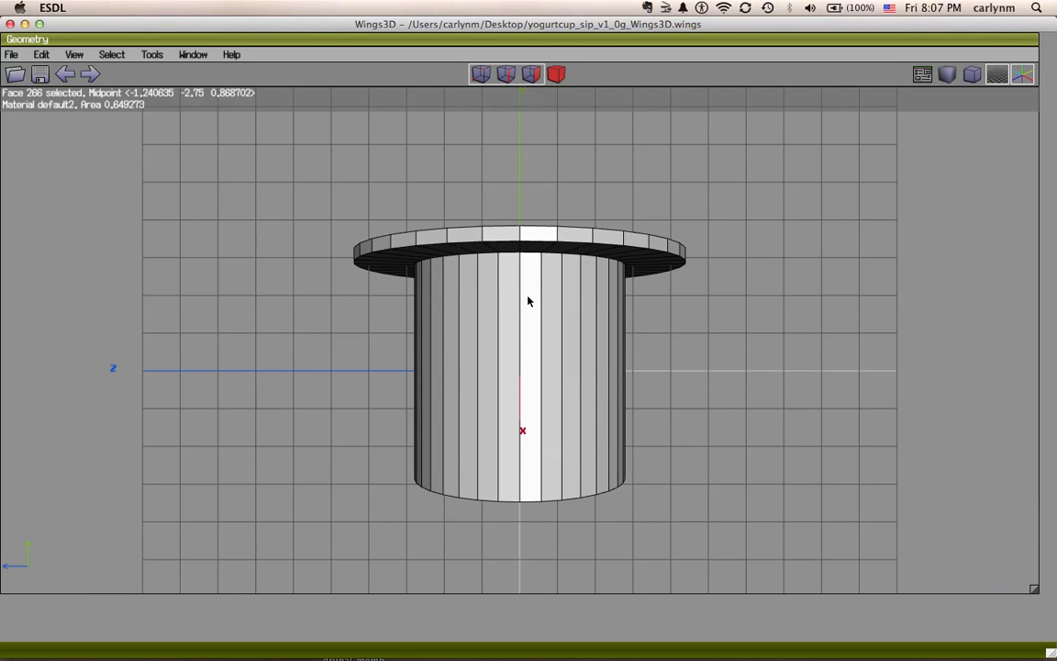
key(z)
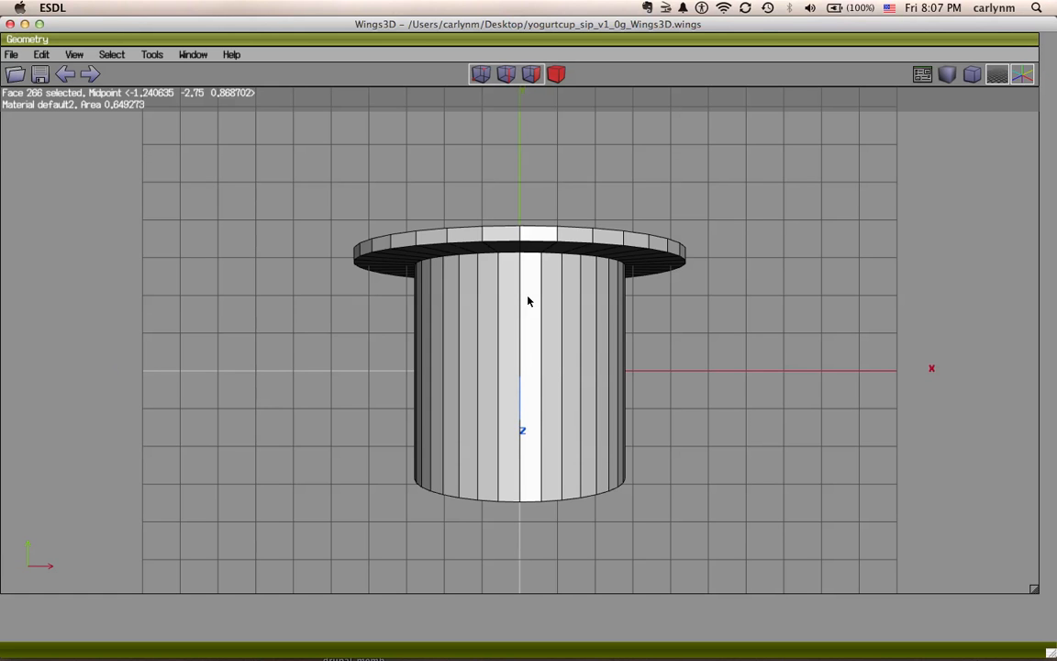
key(y)
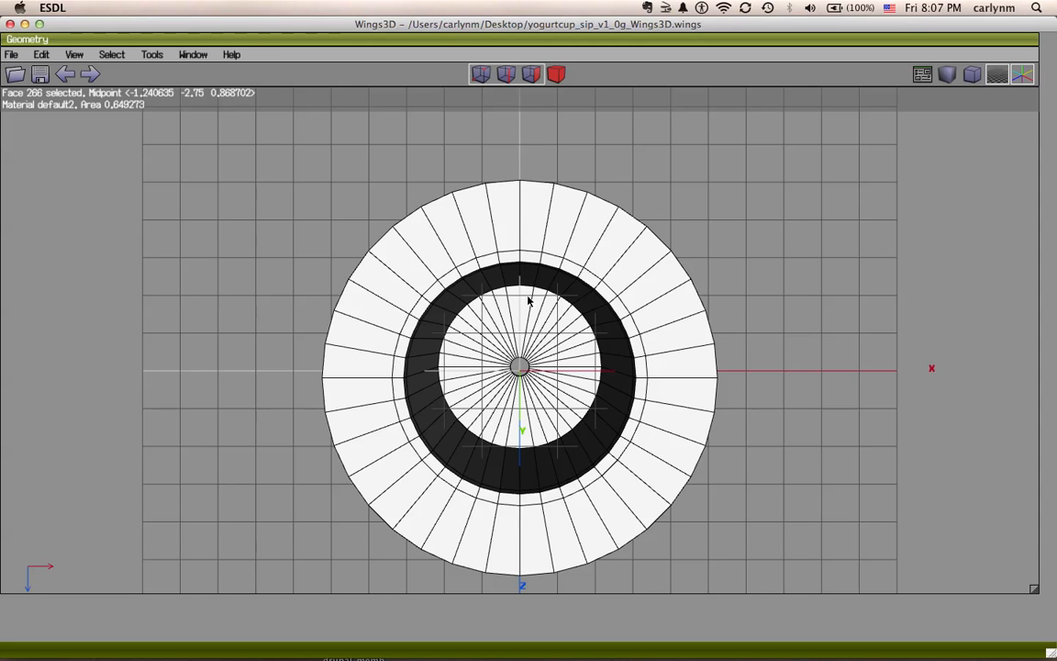
Clear the face selection and orbit back to an angled perspective view of the cup.
key(space)
key(f)
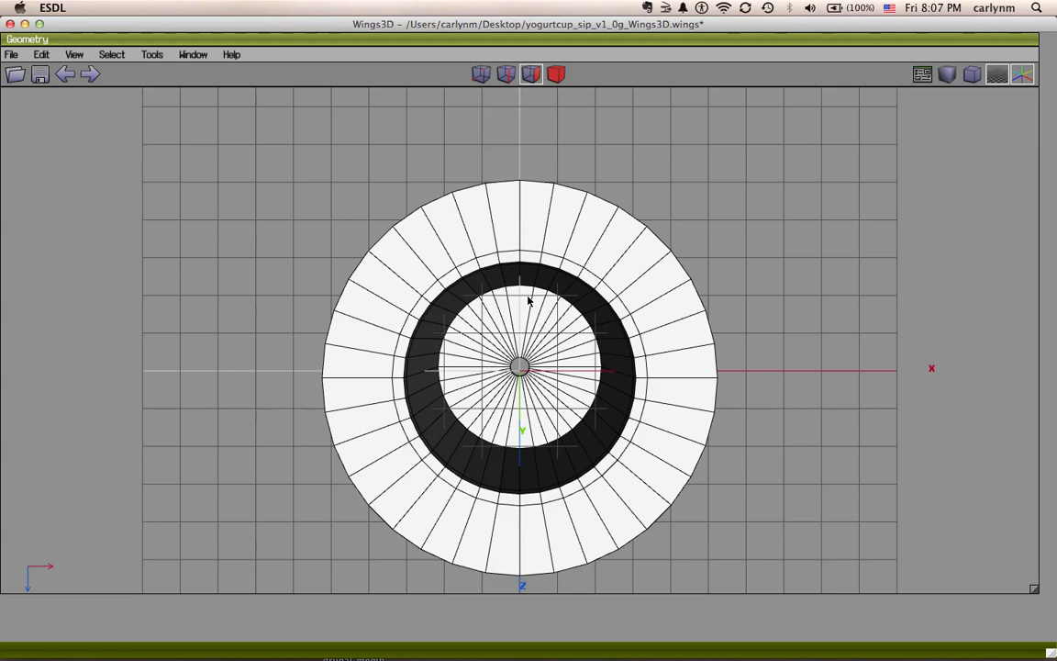
middle_click(528, 300)
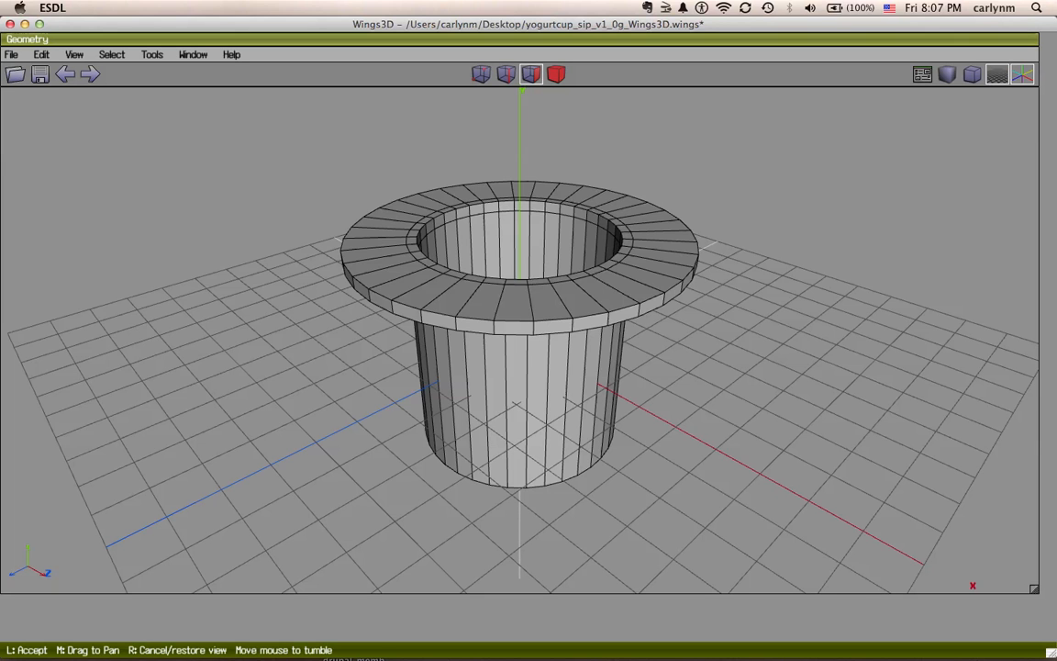
click(525, 293)
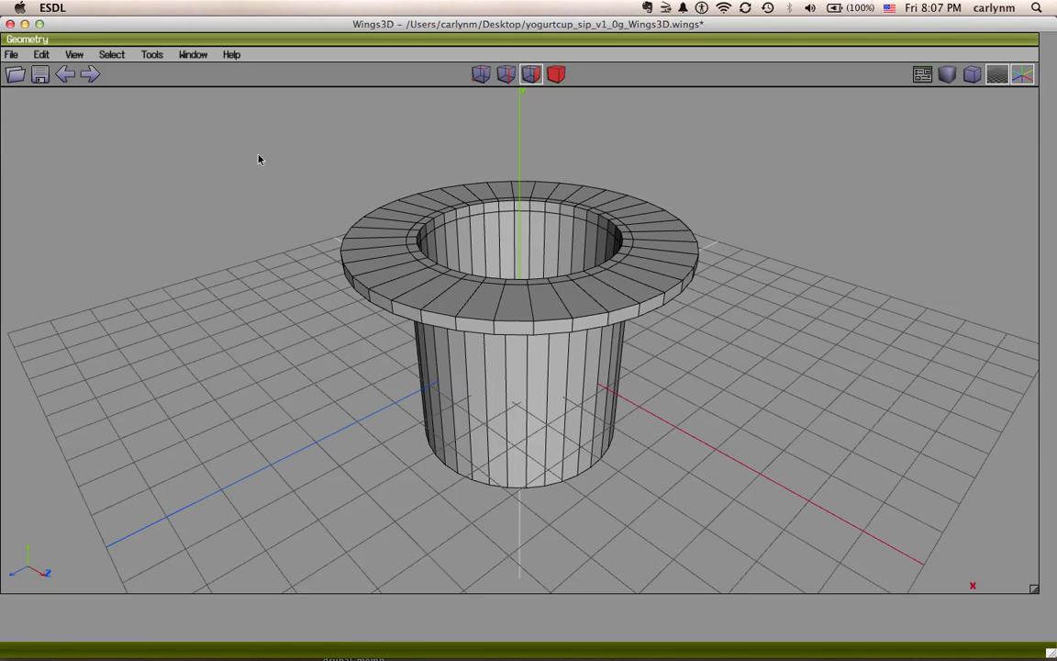
Start a new empty scene without saving the changes to the yogurt cup file.
click(12, 55)
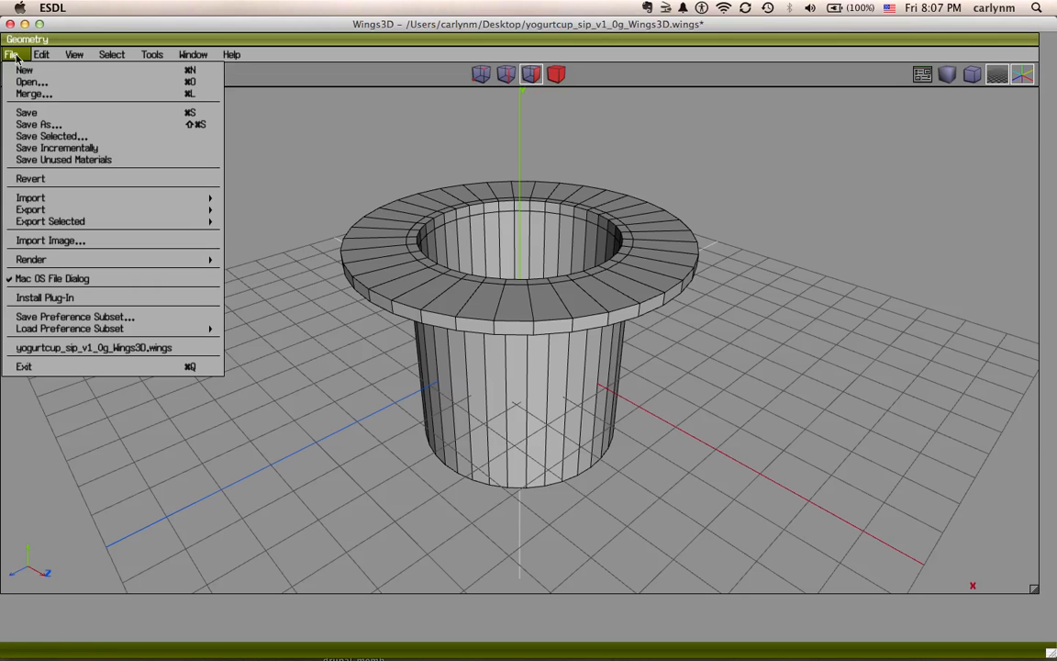
click(28, 70)
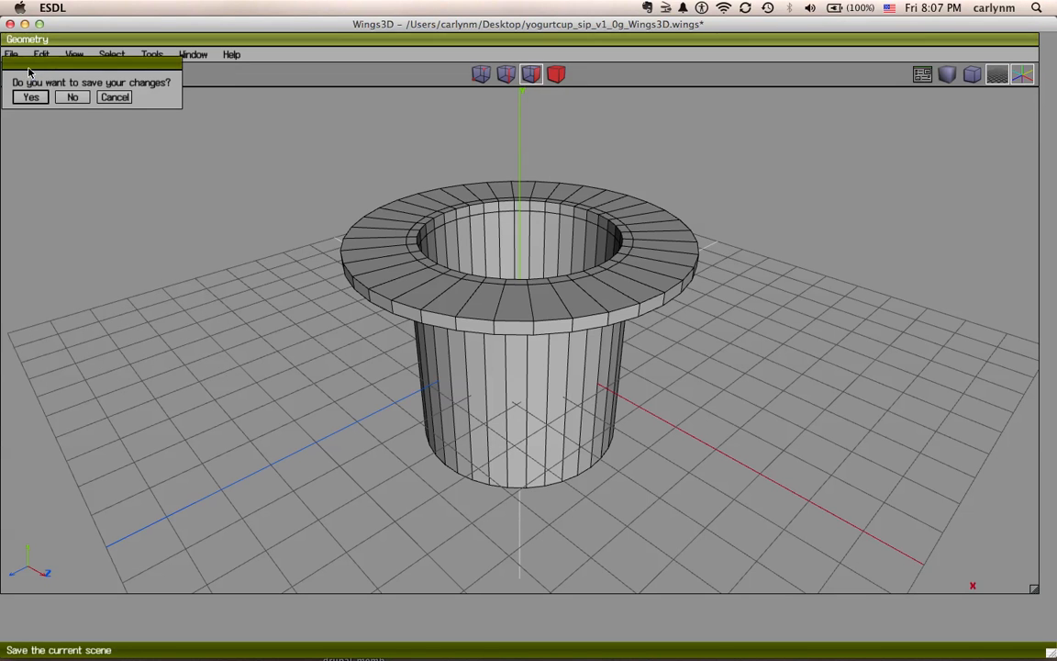
click(72, 96)
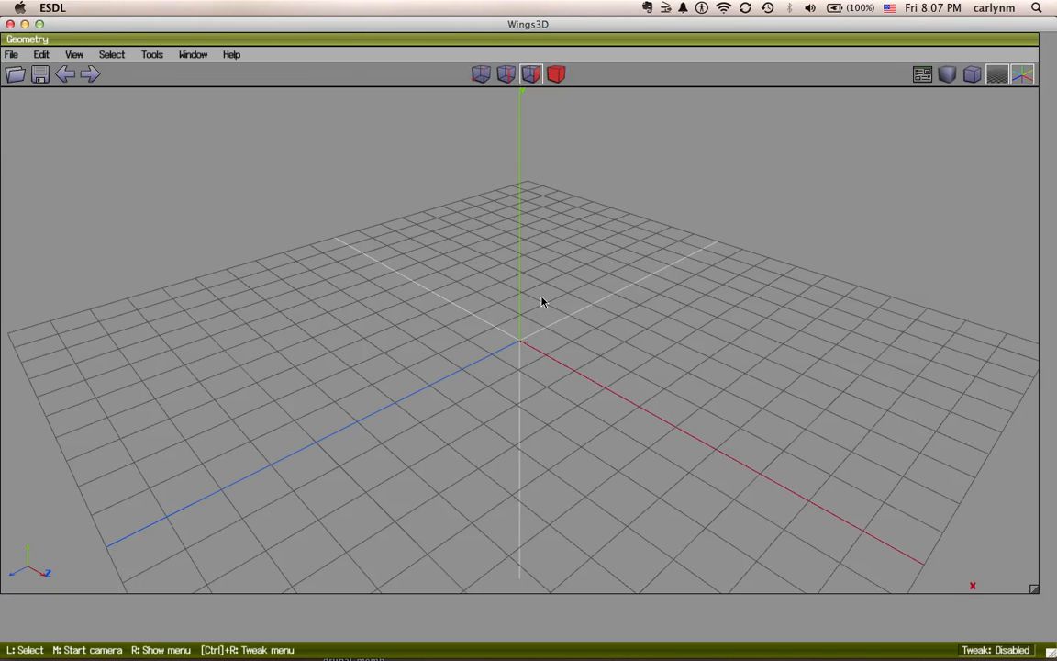
Begin a cylinder with custom options, setting 36 sections and a height of 5.5.
right_click(574, 194)
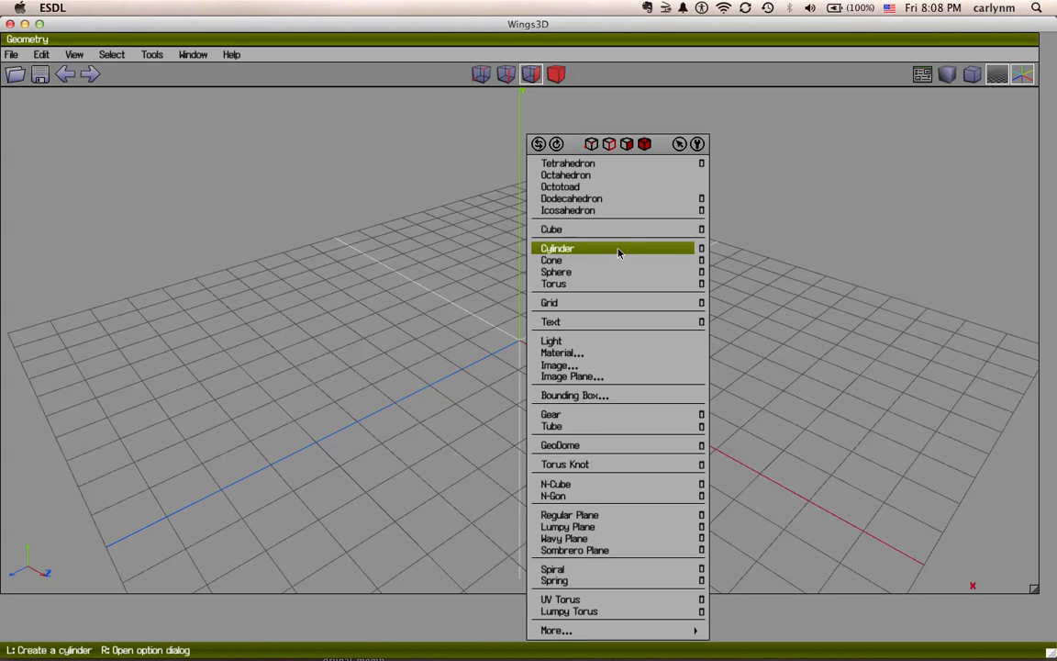
click(702, 247)
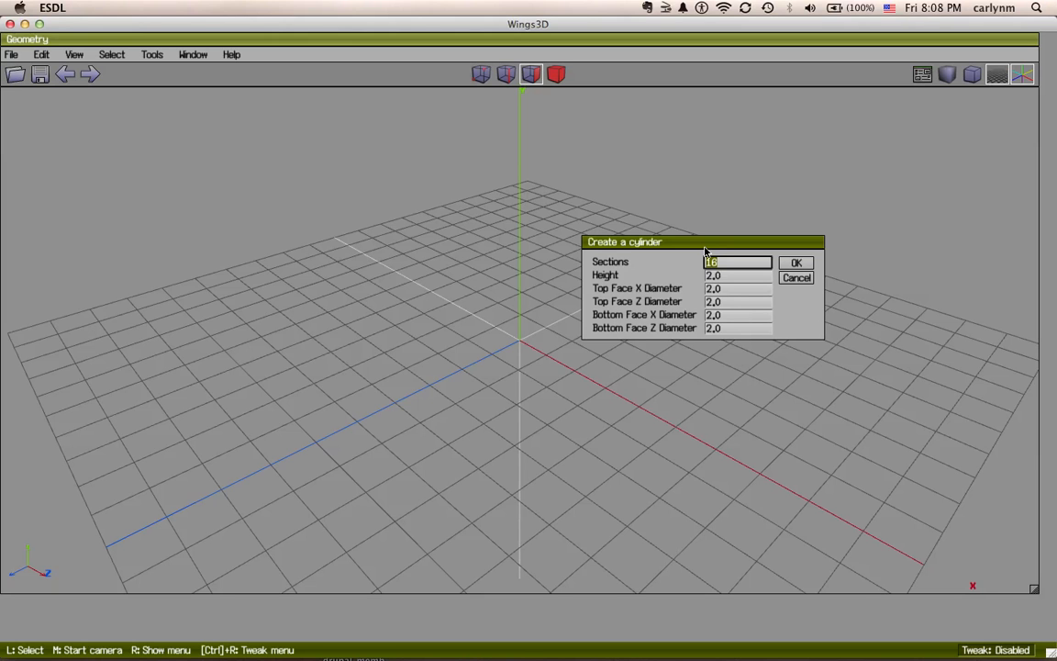
text(36)
key(Tab)
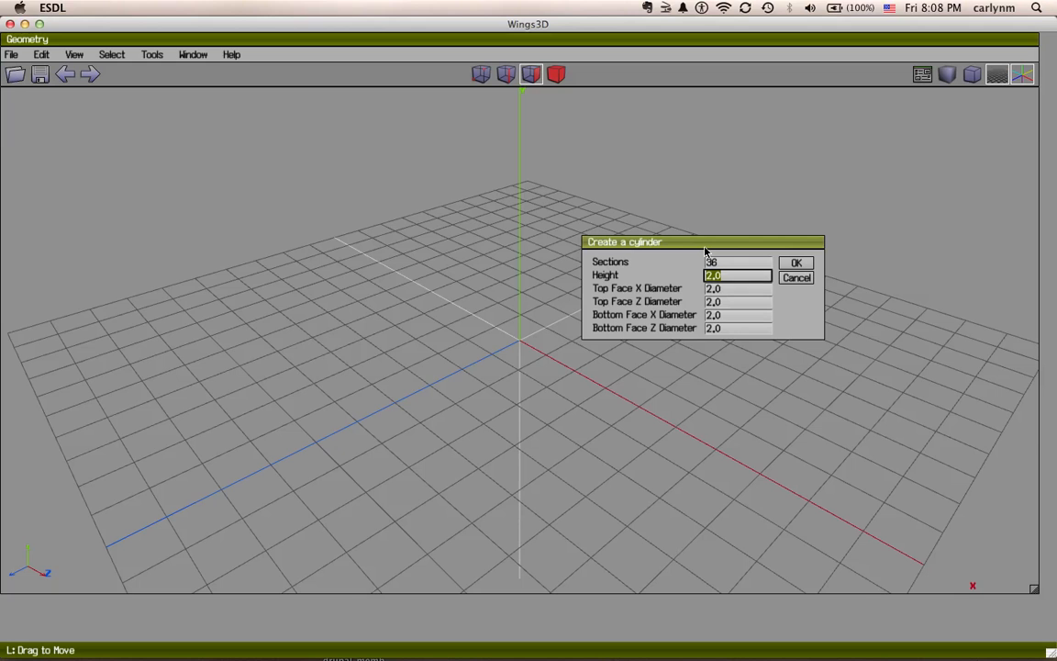
text(5,5)
Set the top and bottom X and Z diameters to 5.5 and create the cylinder.
key(Tab)
text(5,5)
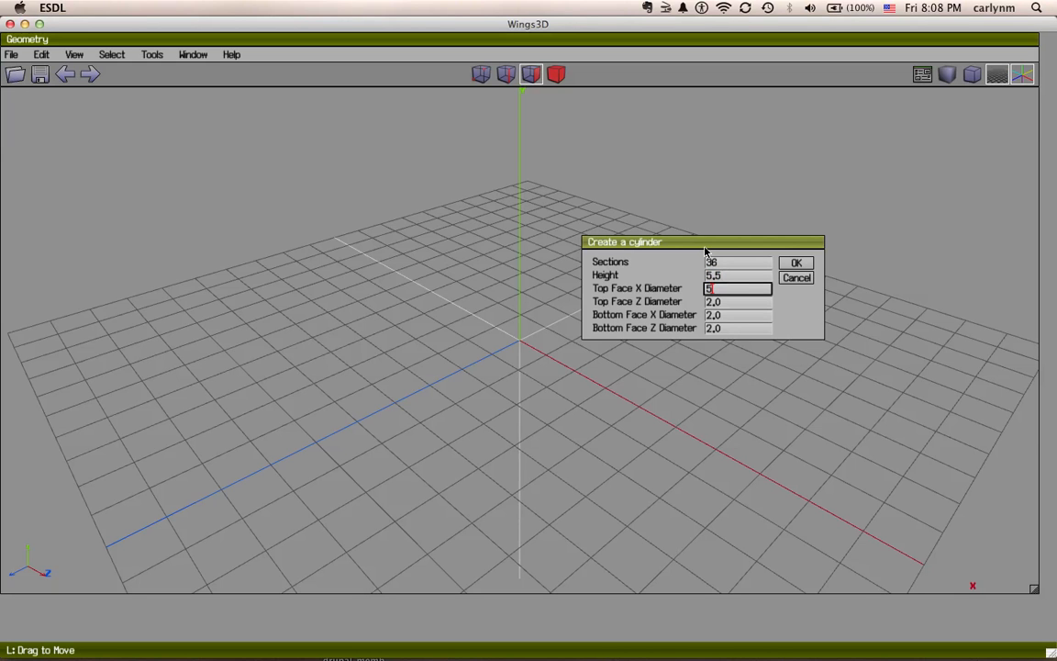
key(Tab)
text(5,5)
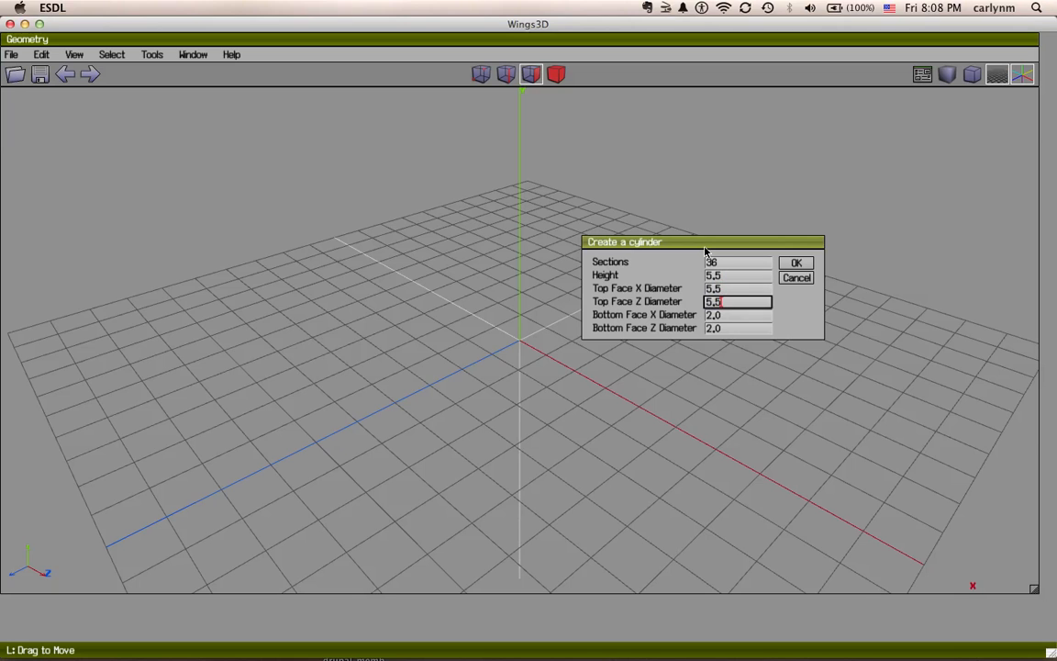
key(Tab)
text(5,5)
key(Tab)
text(5,5)
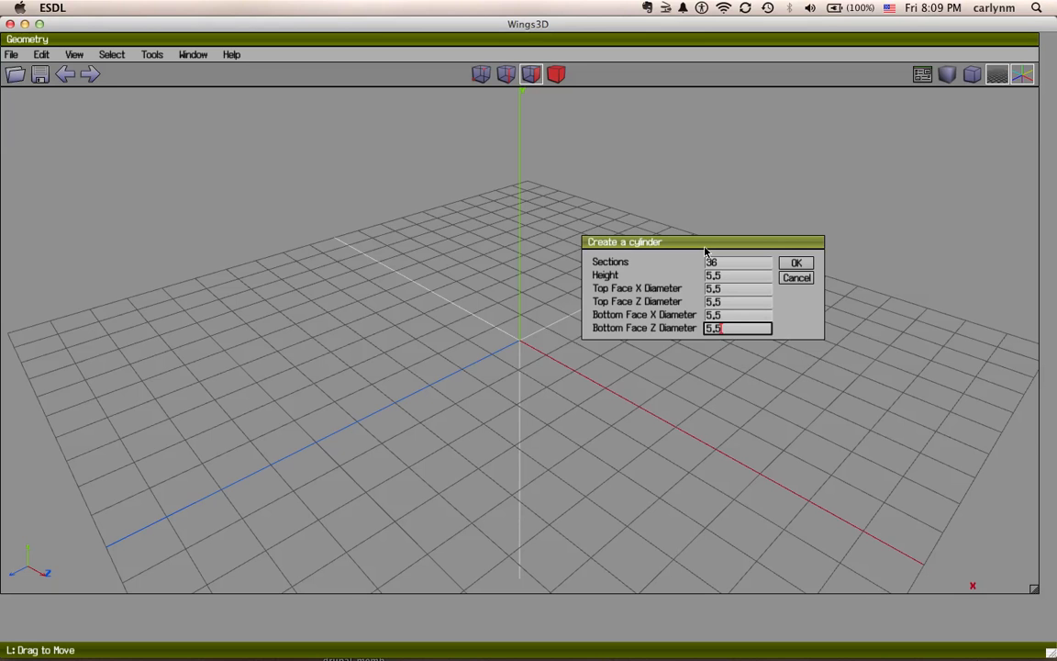
click(796, 264)
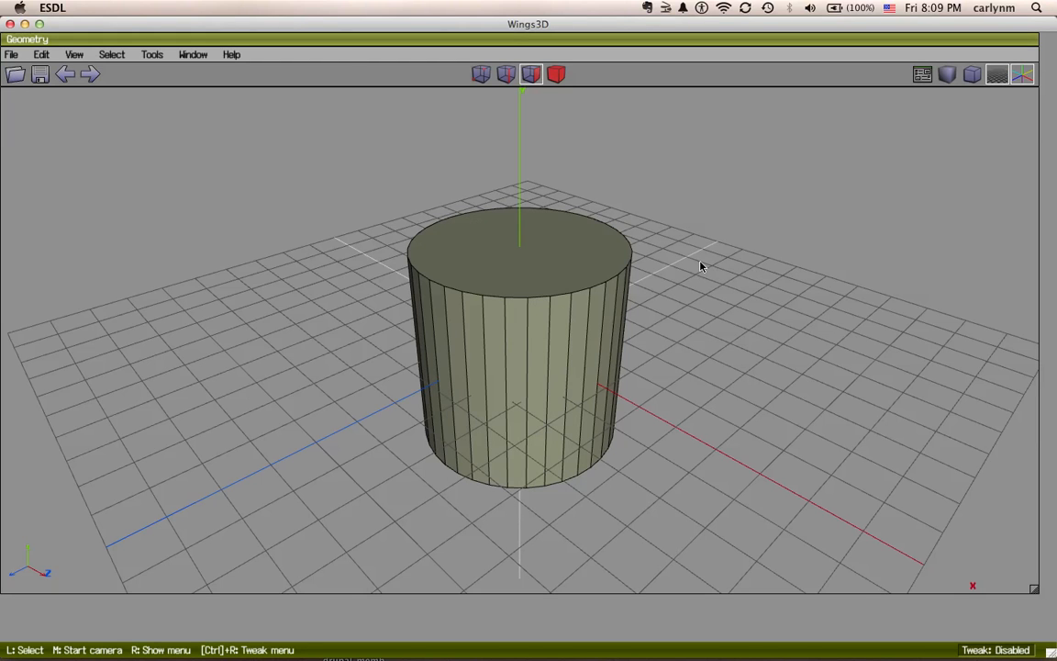
Extrude the cylinder's top face 0.3 along its normal and clear the selection.
click(593, 252)
right_click(593, 252)
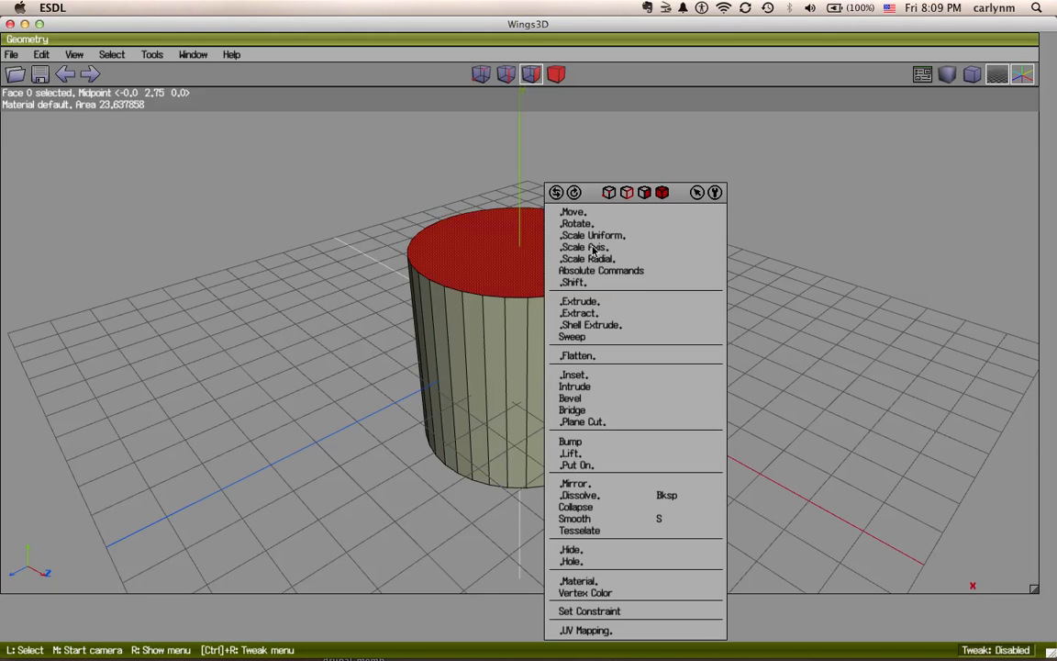
click(603, 305)
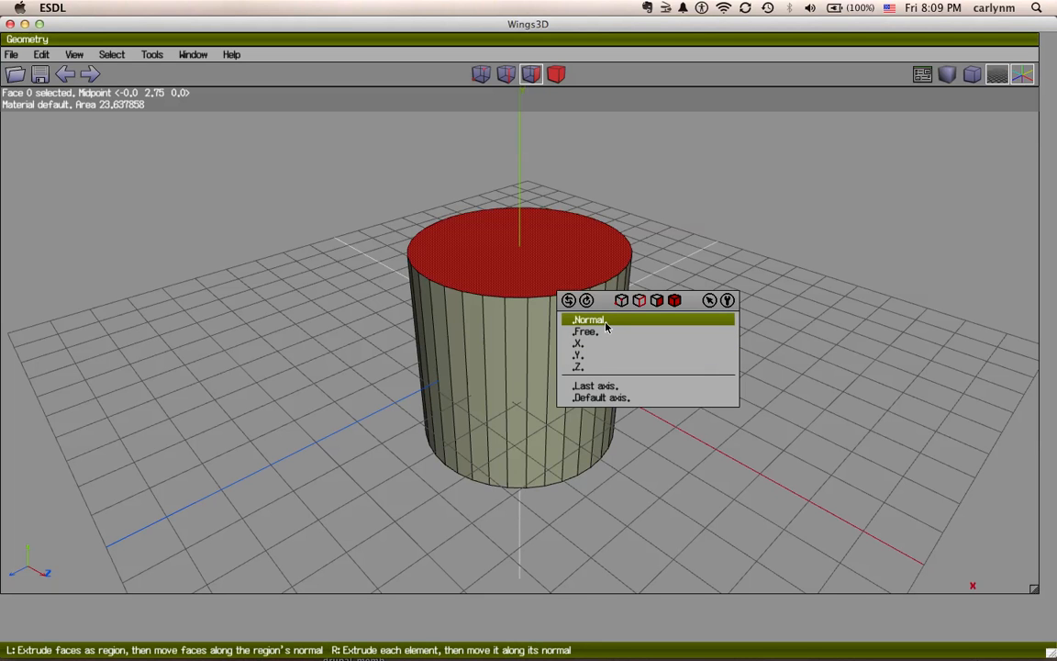
click(605, 321)
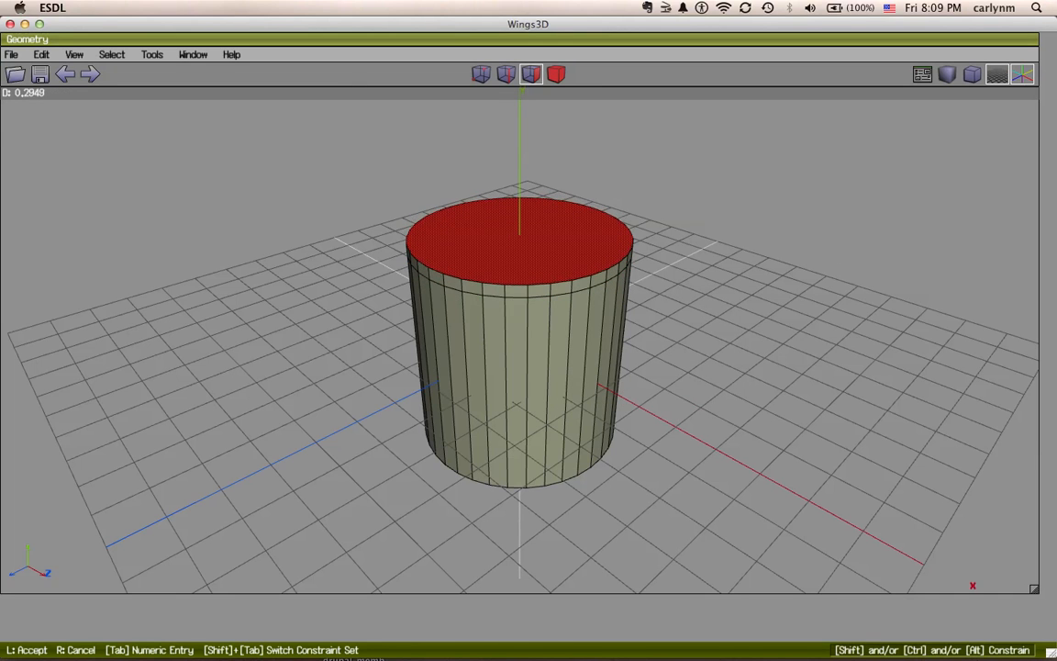
key(Tab)
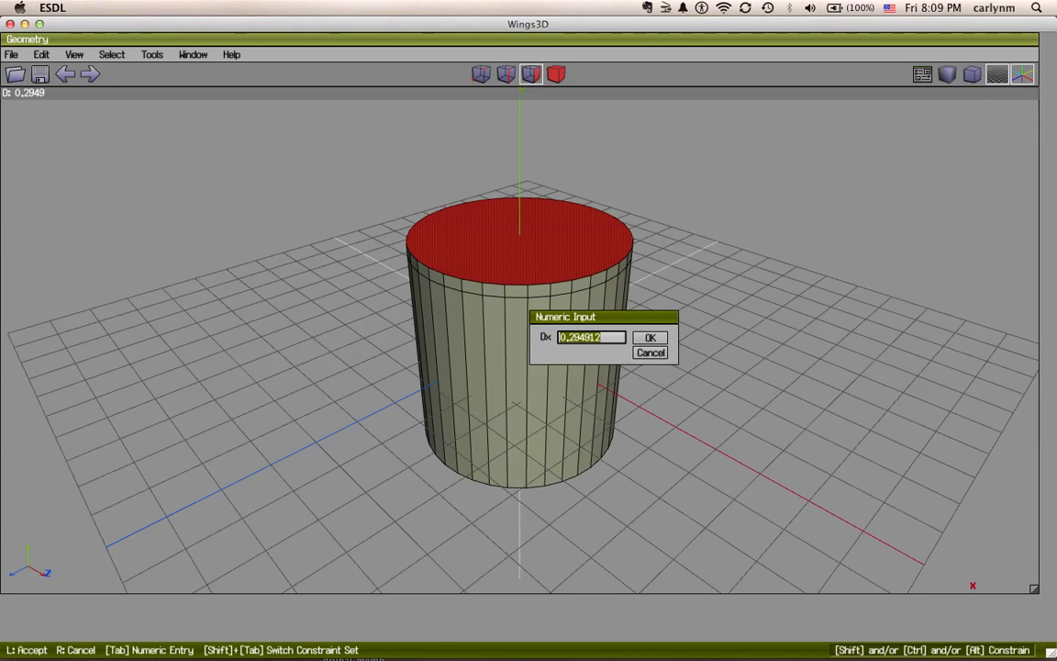
text(.3)
key(Return)
key(space)
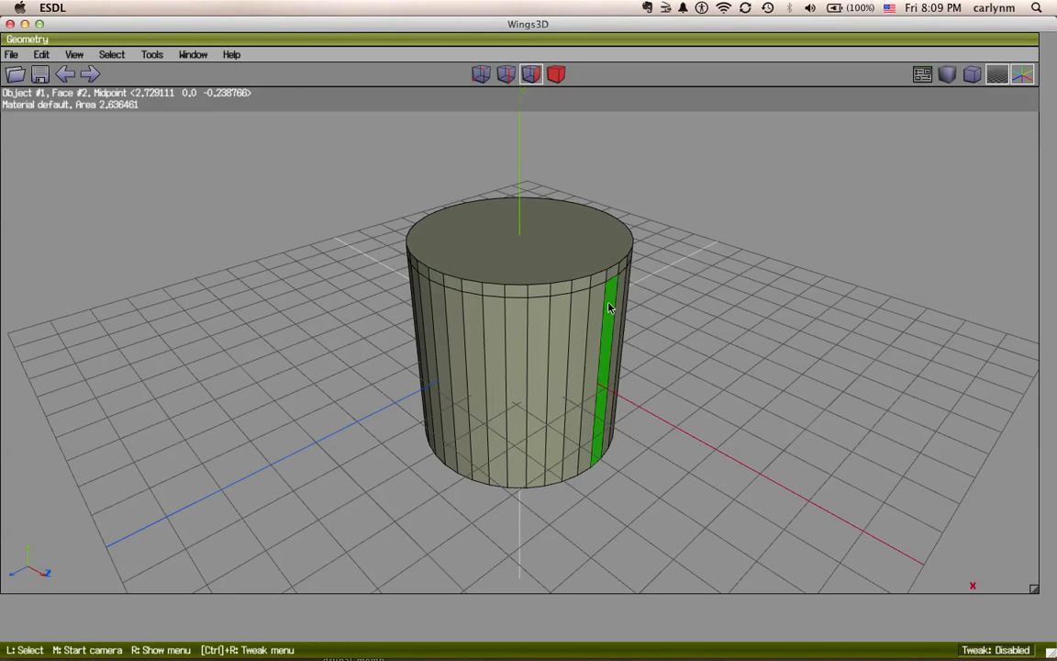
Hollow out the cylinder by intruding from its top face with a wall thickness of 0.25.
click(591, 249)
right_click(592, 249)
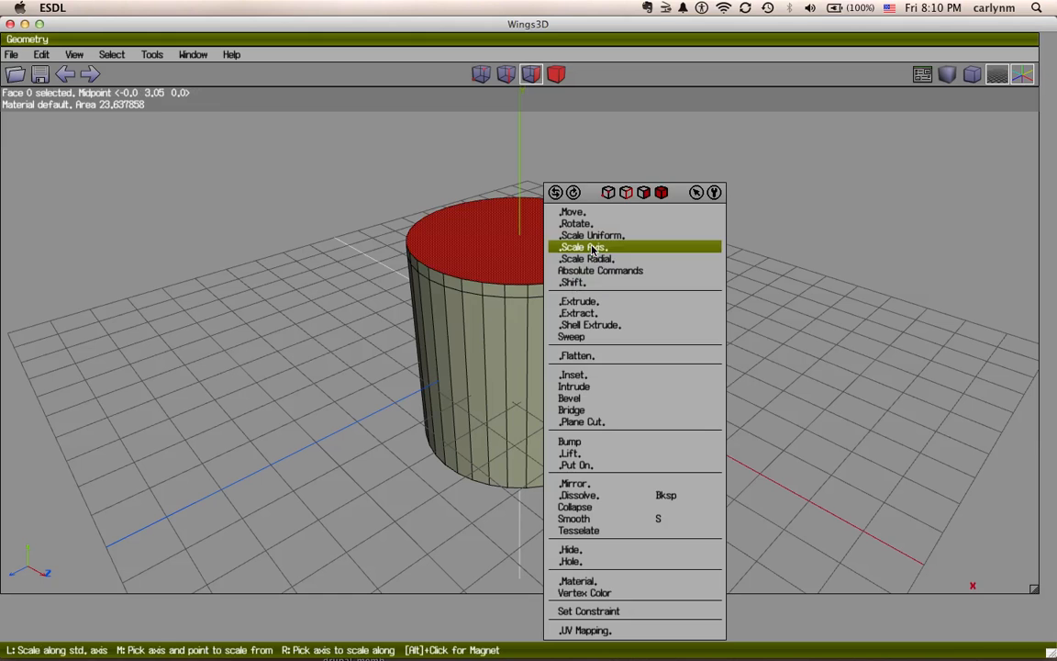
click(591, 387)
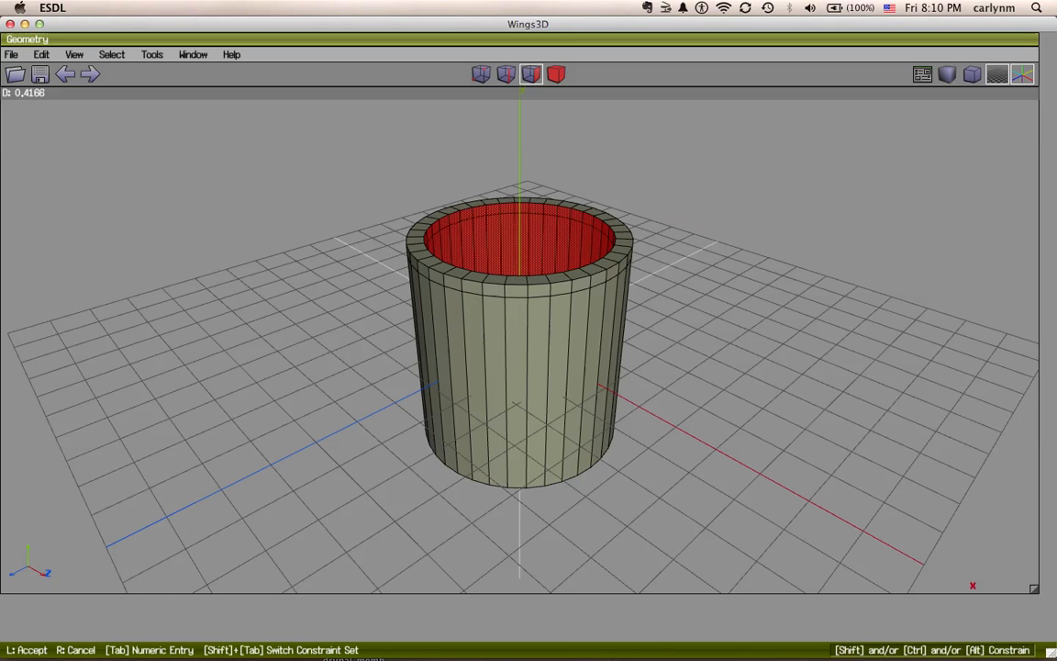
key(Tab)
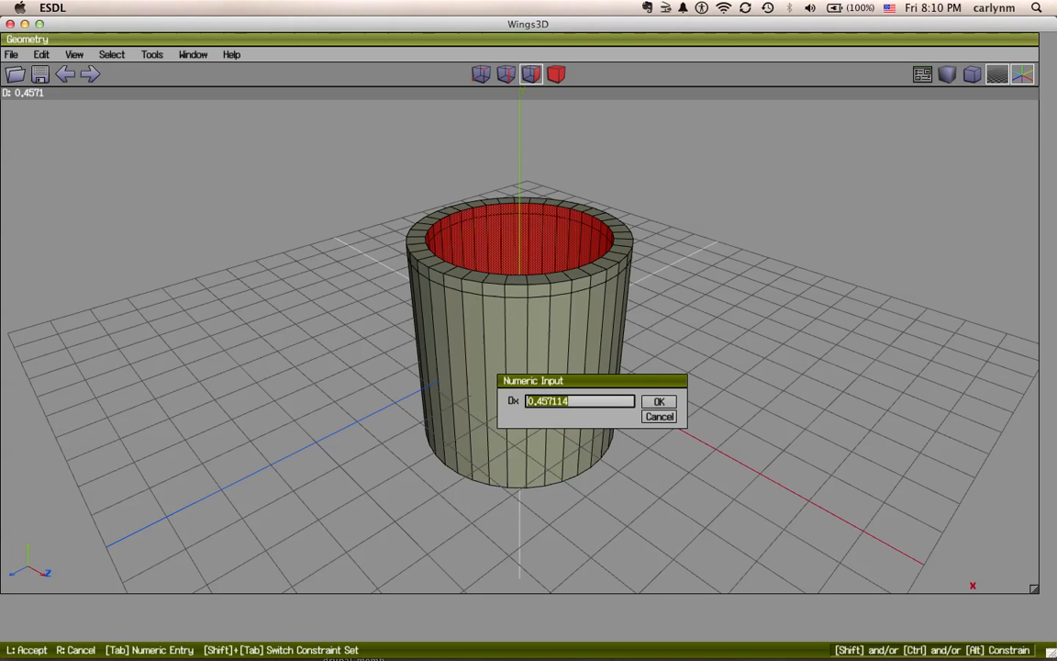
text(.25)
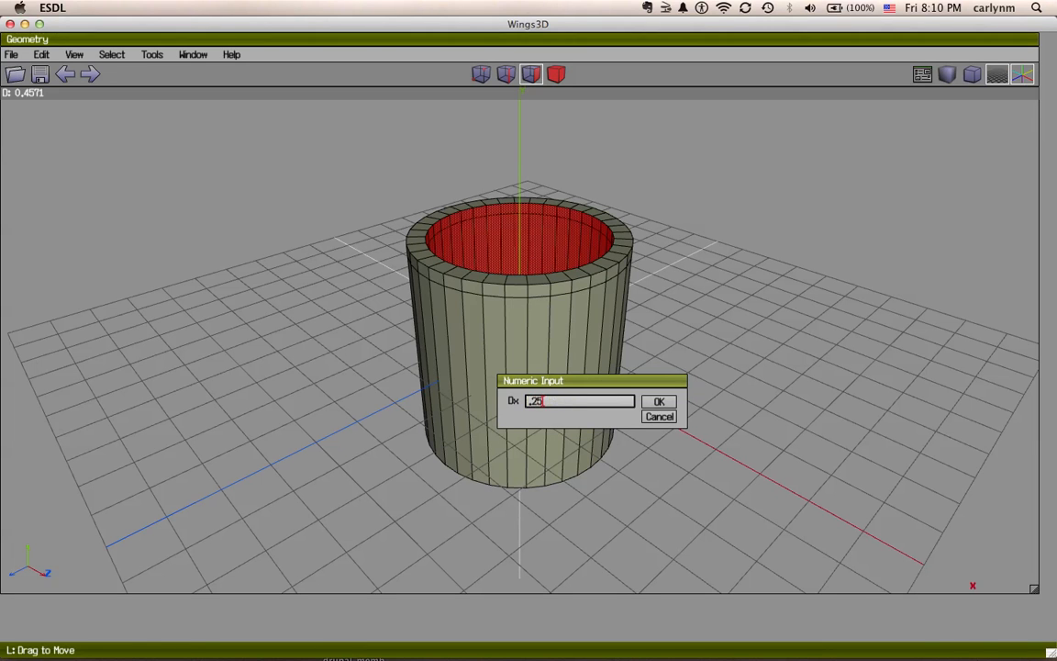
key(Return)
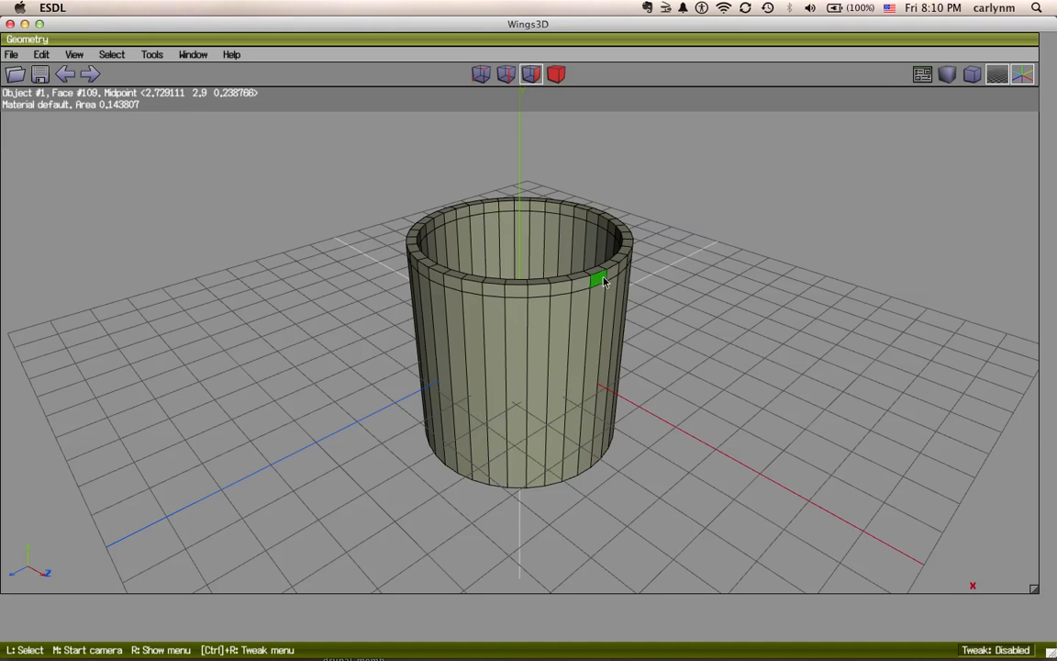
Select the ring of short vertical edges in the narrow band below the outer rim and convert it to a face selection.
click(505, 74)
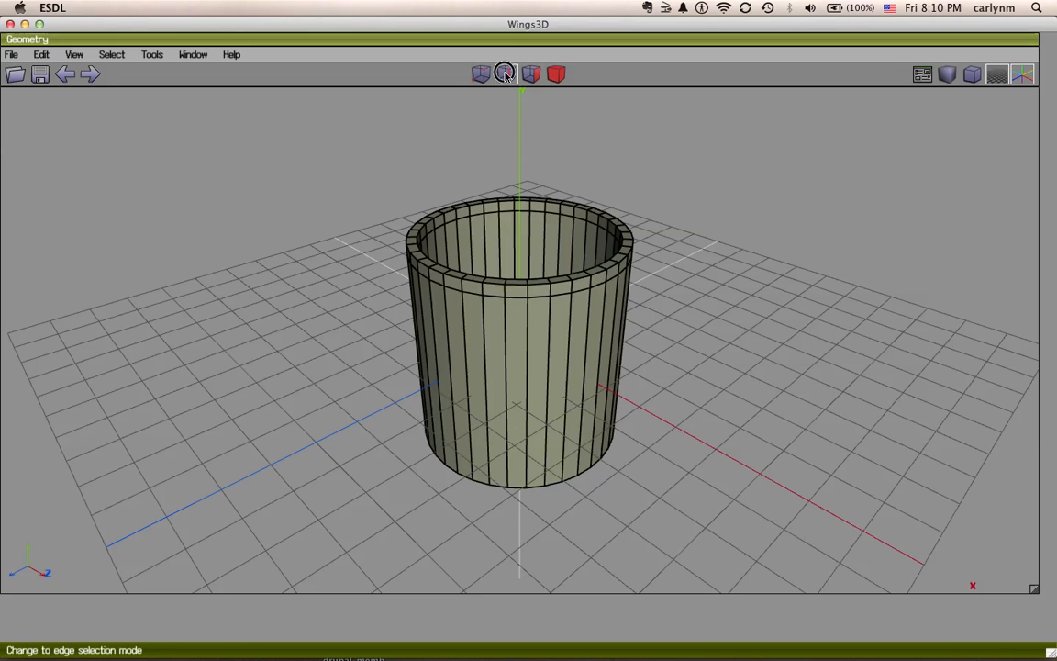
click(589, 285)
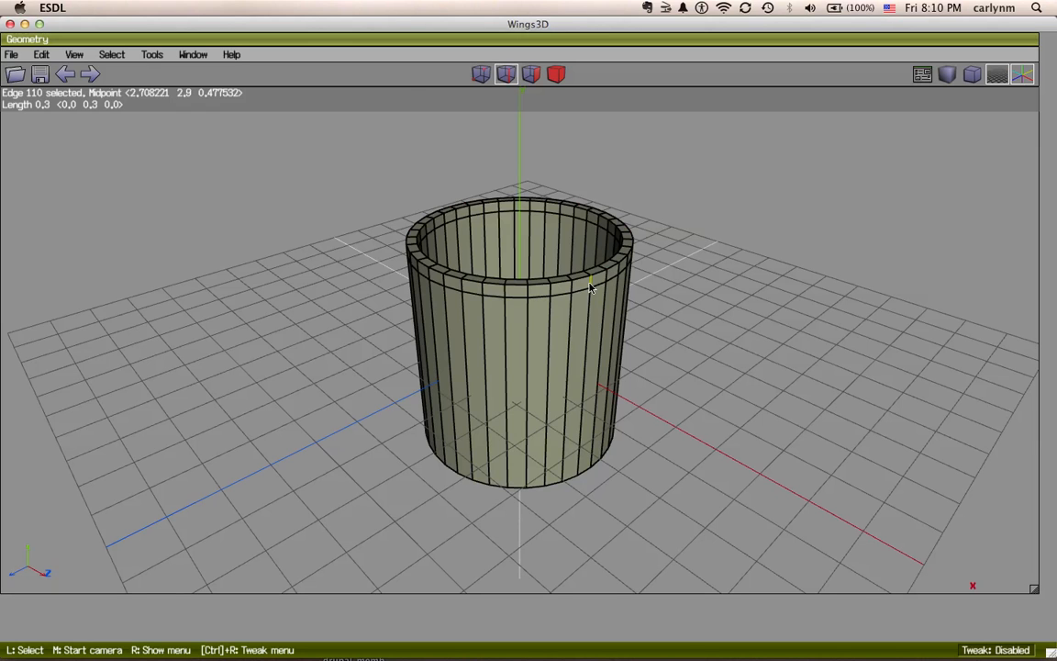
key(l)
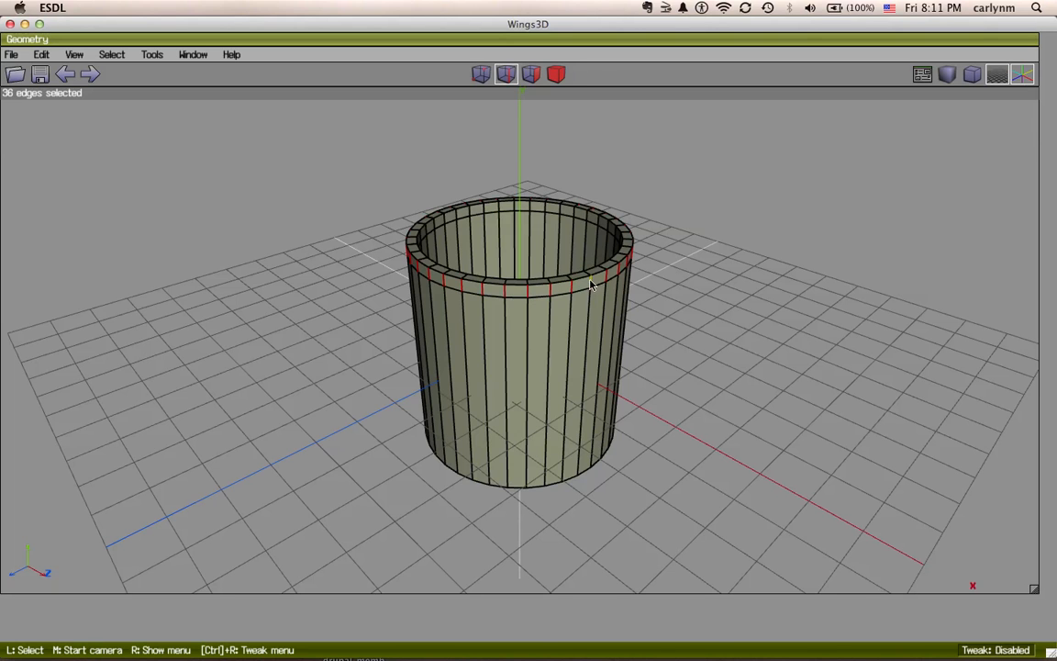
right_click(591, 286)
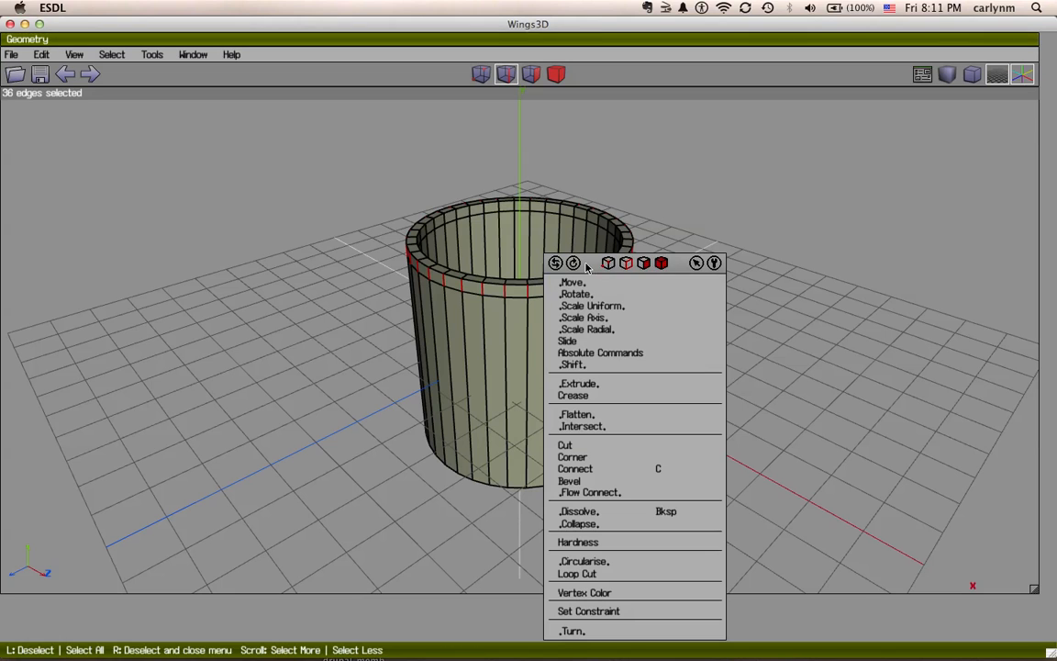
click(645, 264)
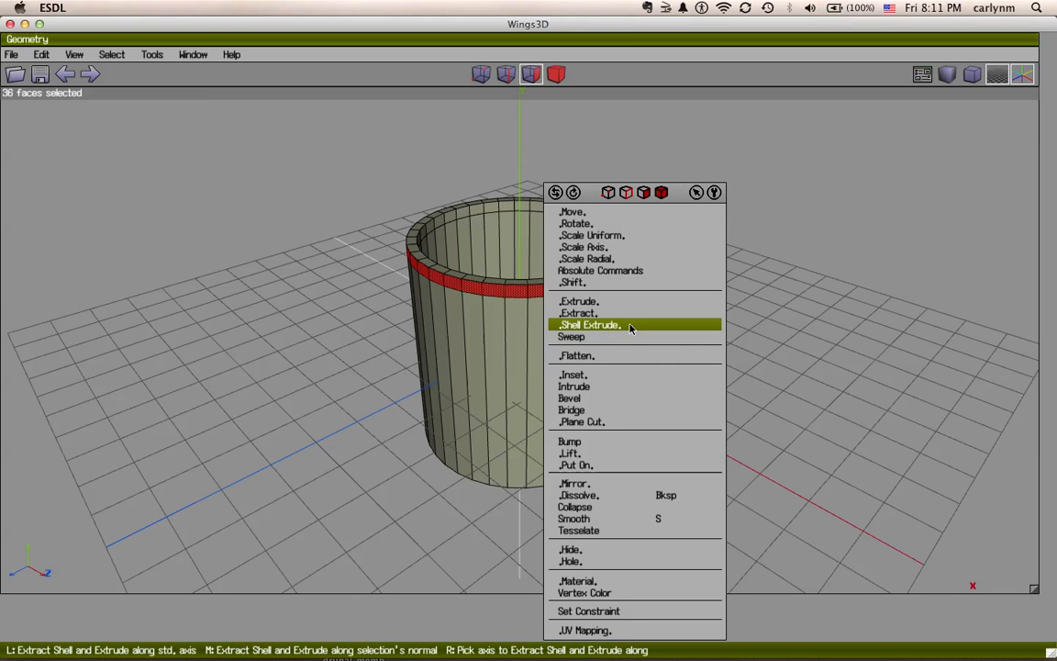
click(631, 302)
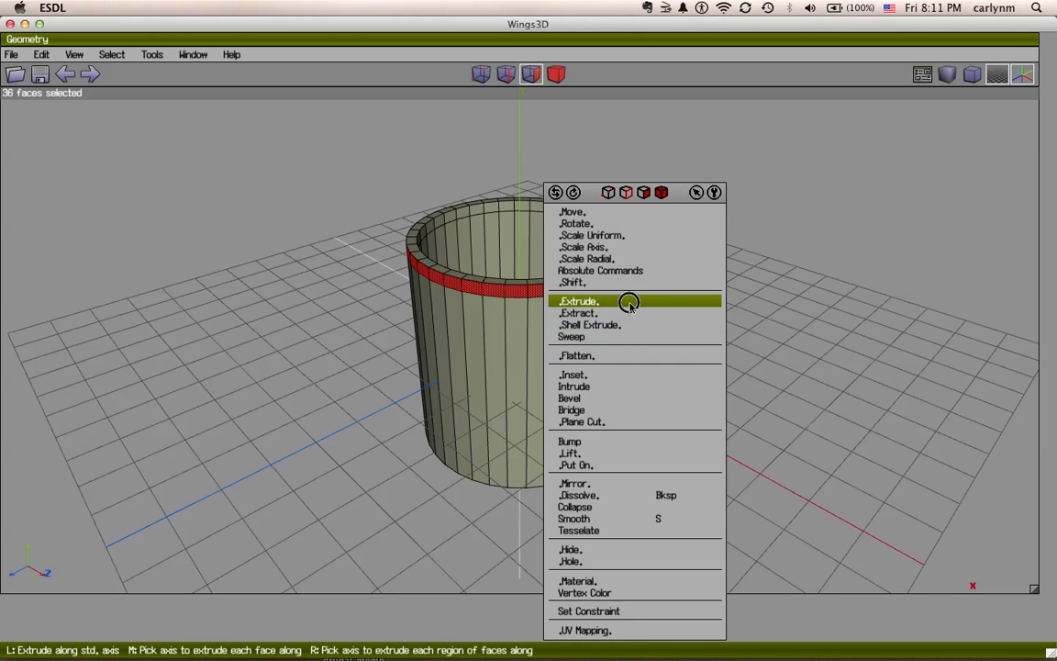
click(639, 319)
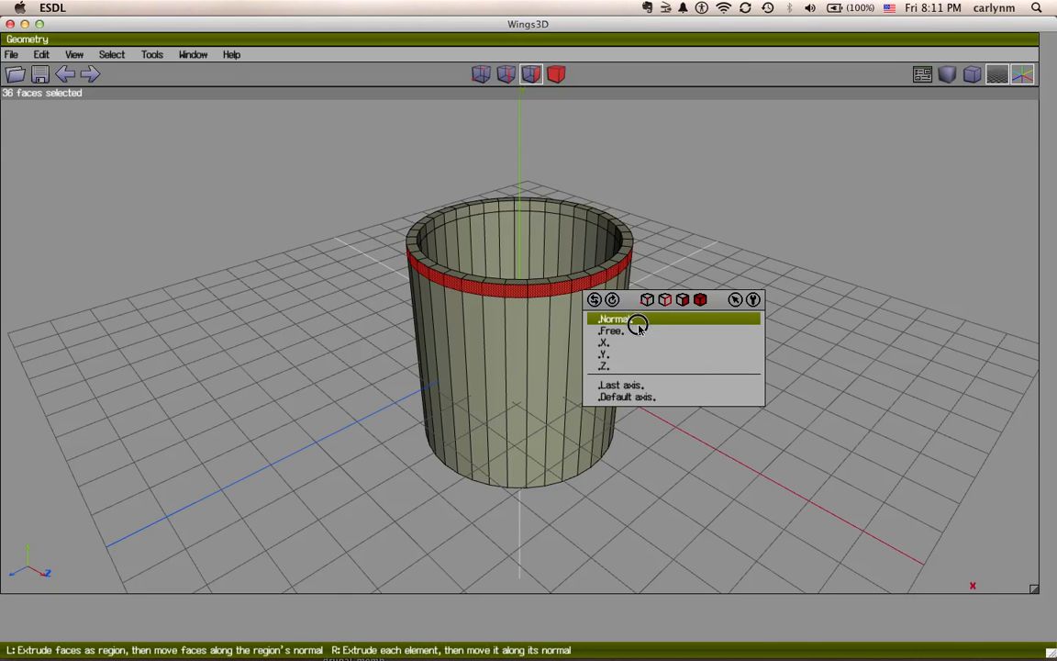
click(617, 331)
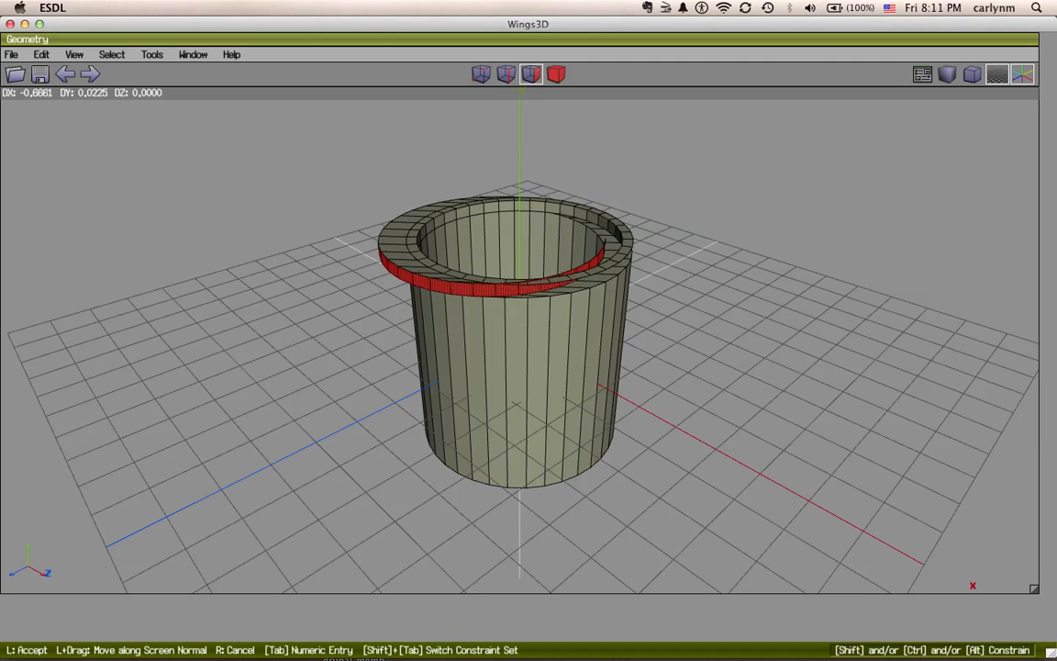
click(626, 279)
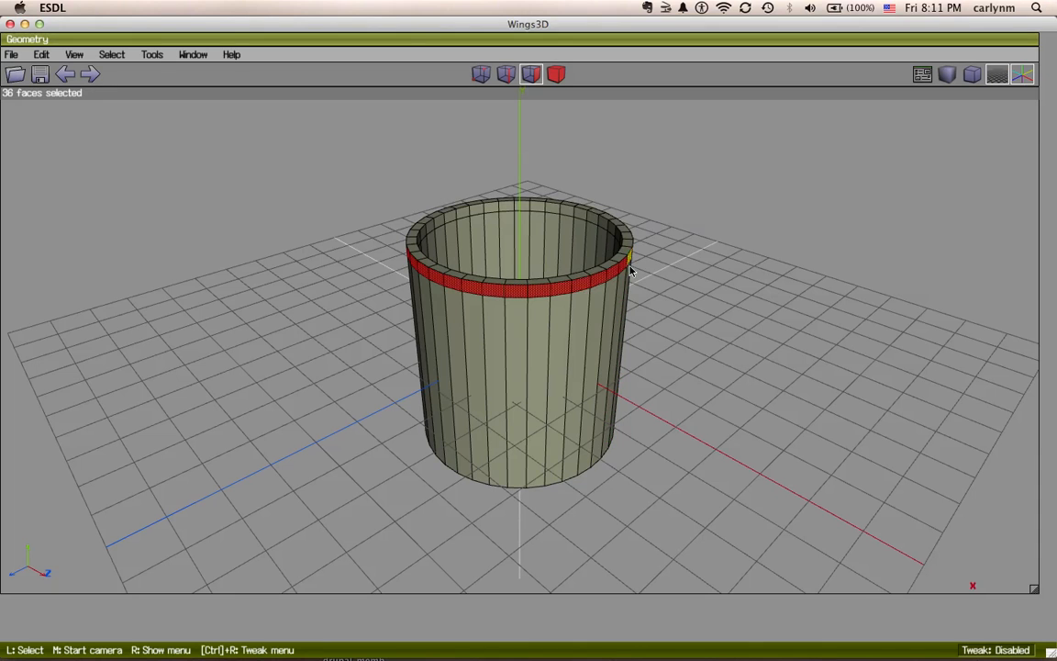
Extrude the rim's outer band of faces outward 1.5 along the region's normal and clear the selection.
right_click(610, 270)
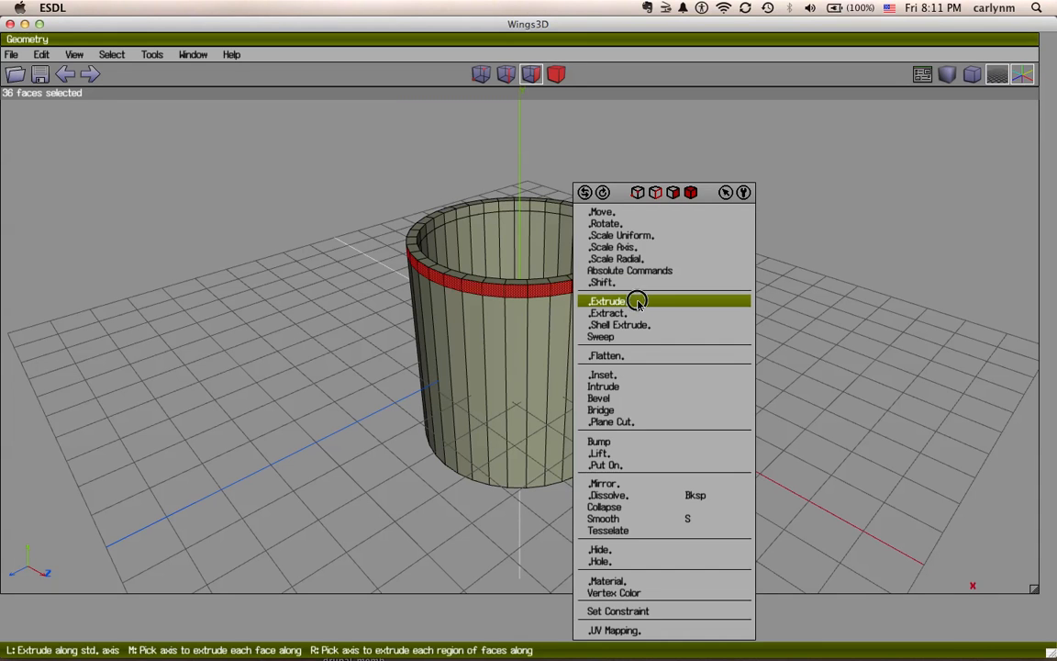
click(638, 304)
click(612, 317)
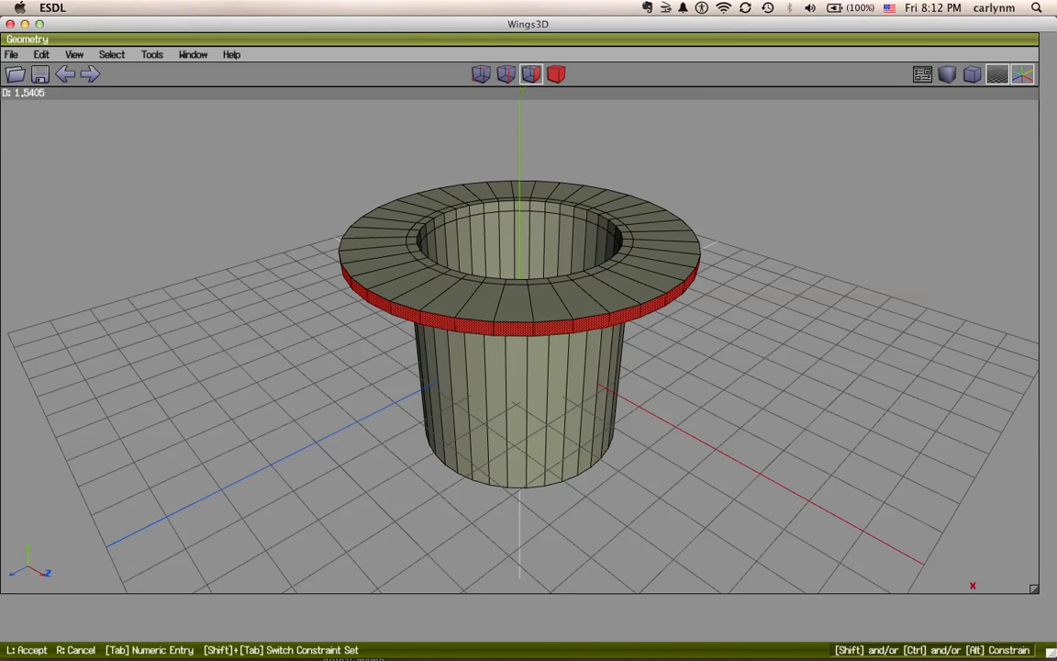
key(Tab)
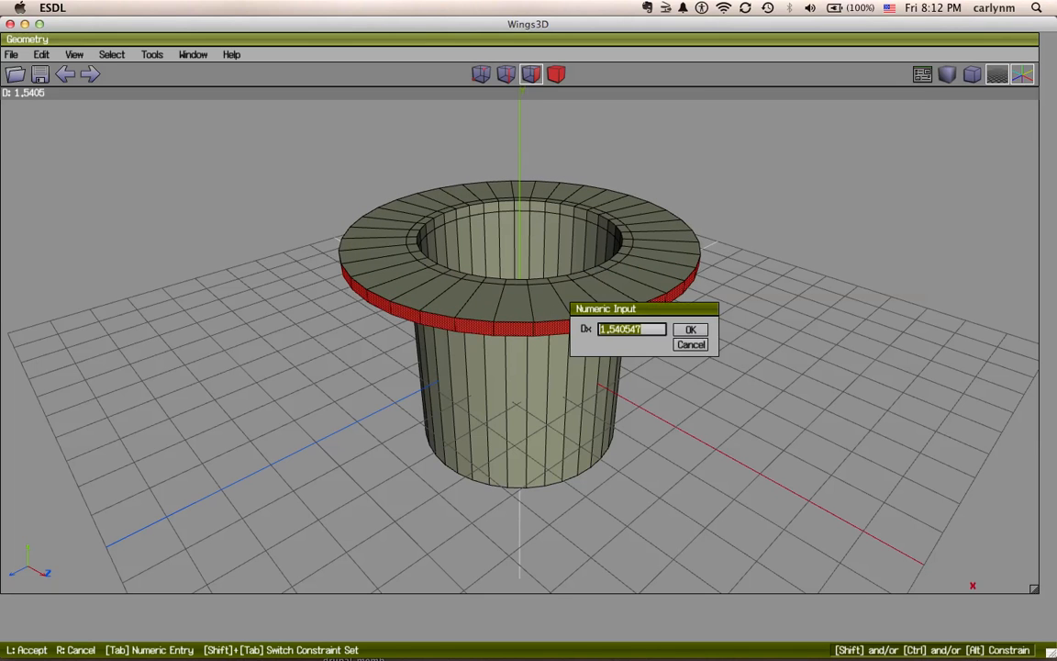
text(1,5)
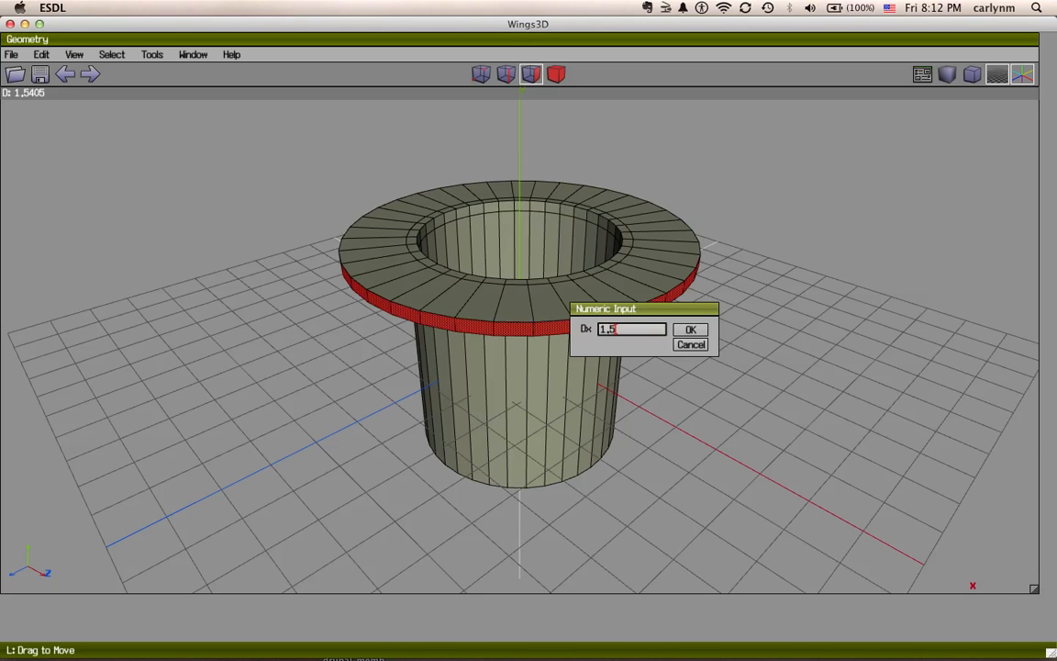
key(Return)
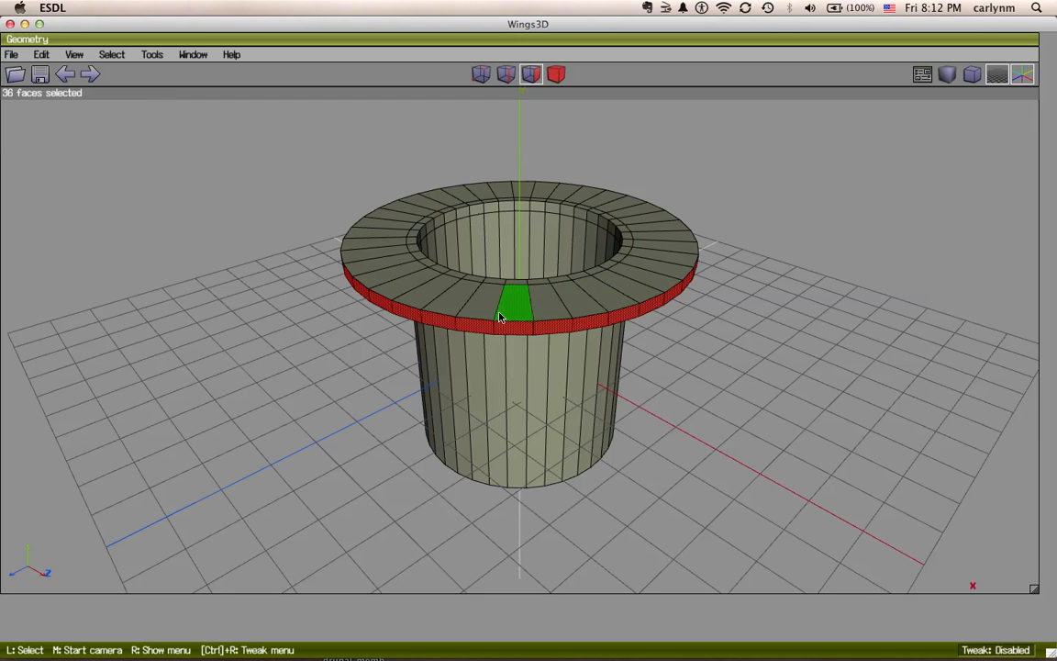
key(space)
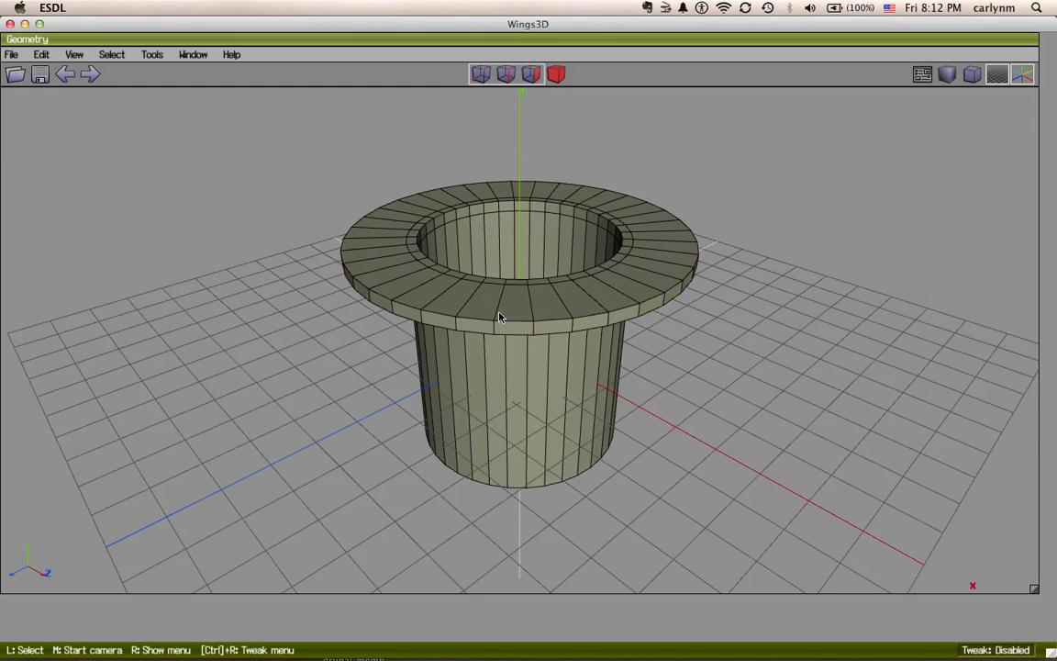
Select the circular bottom face of the cylinder.
middle_click(335, 328)
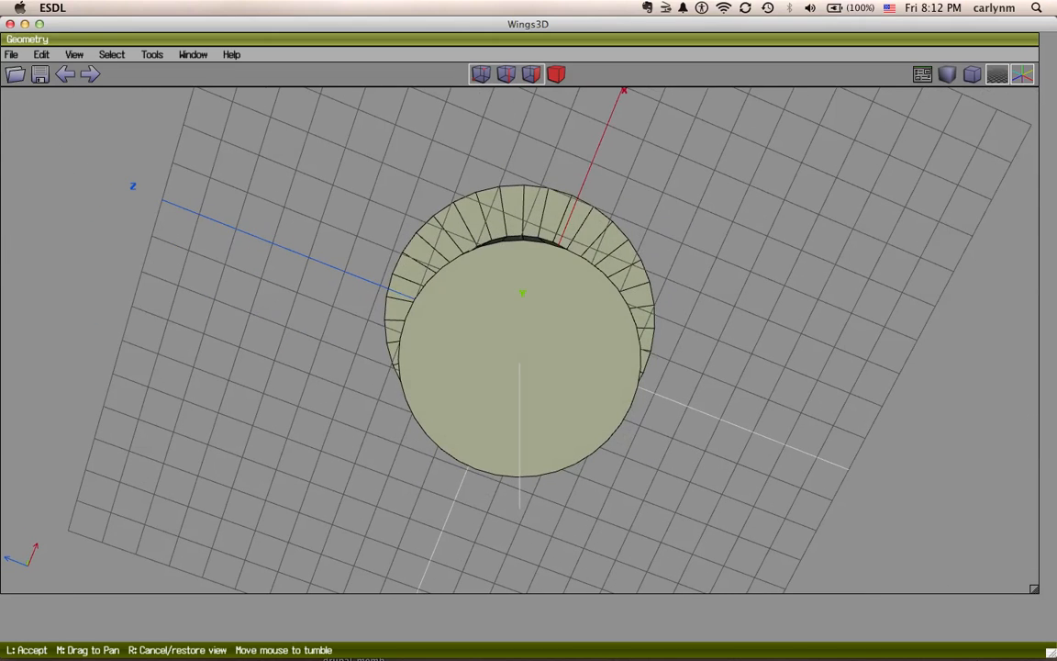
click(335, 327)
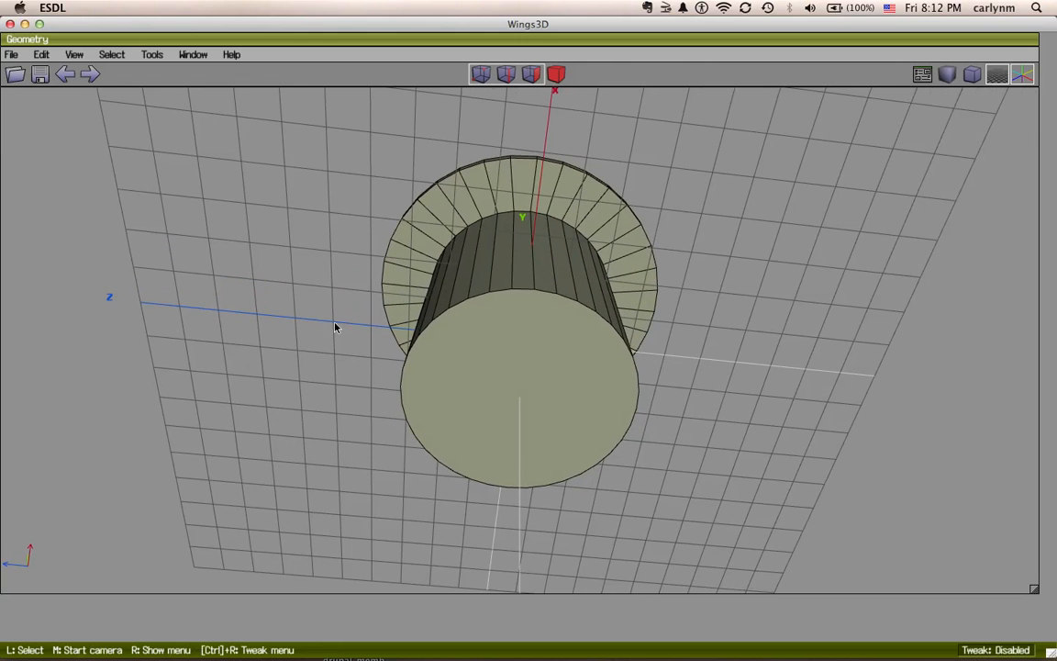
click(460, 350)
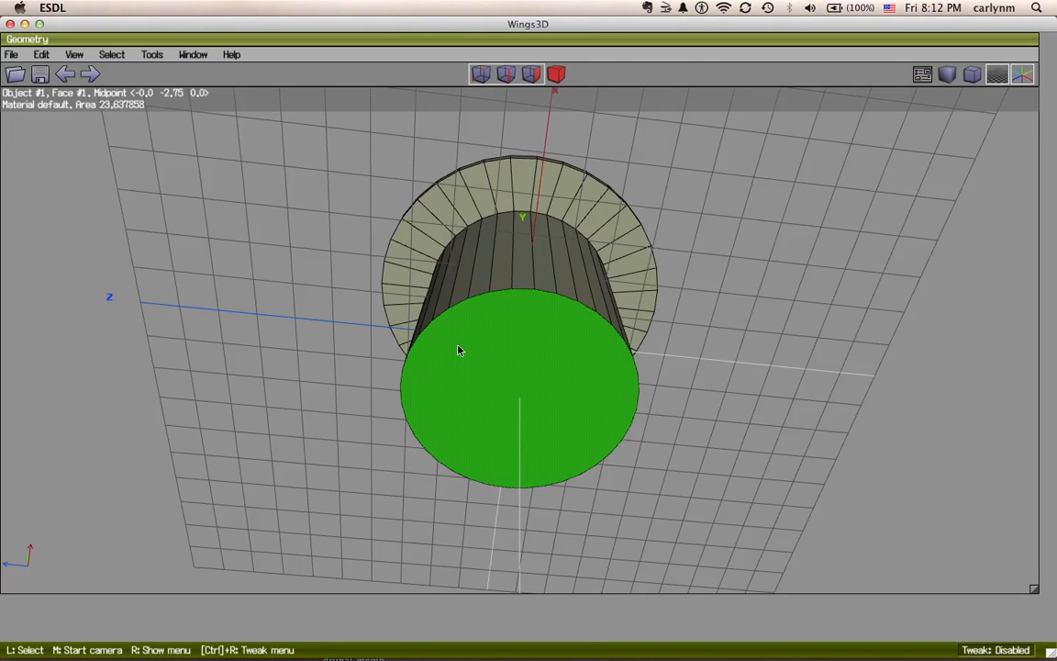
click(460, 349)
right_click(459, 349)
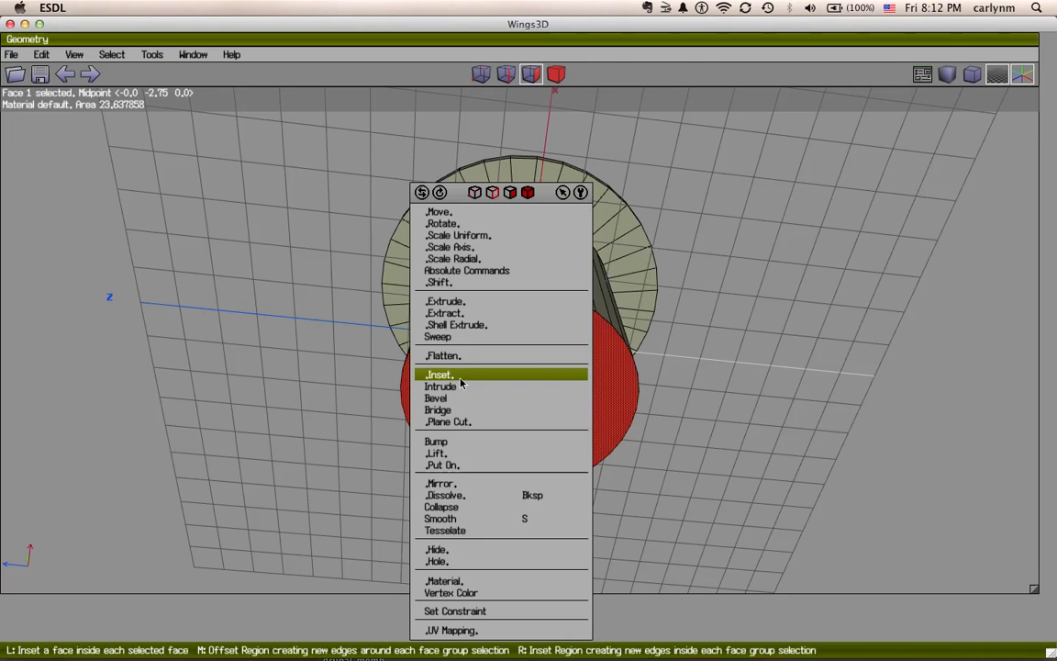
click(464, 375)
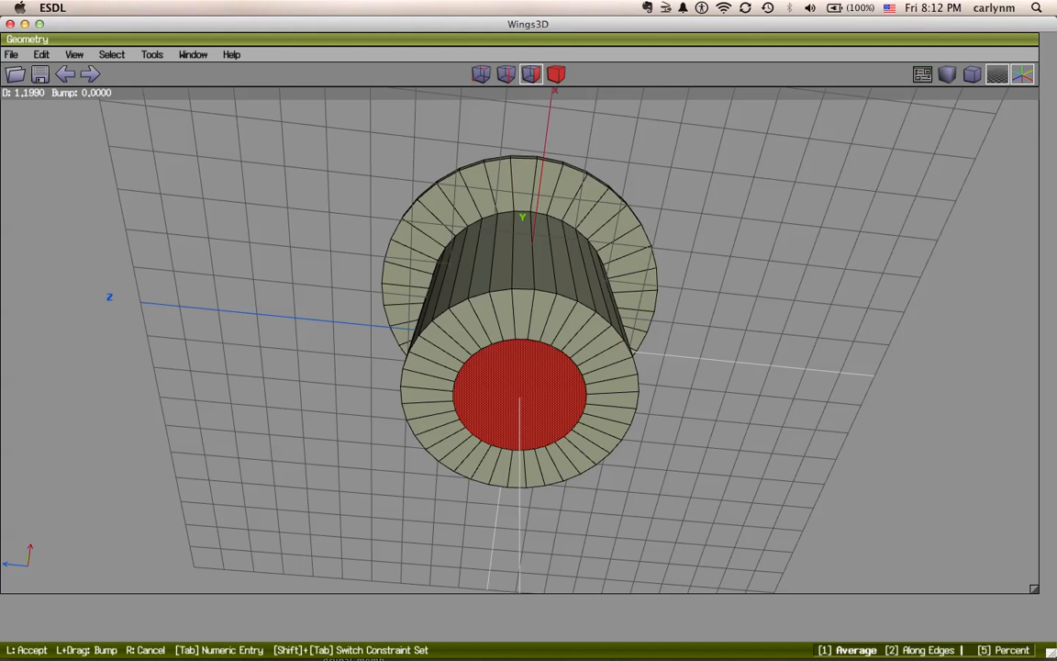
key(5)
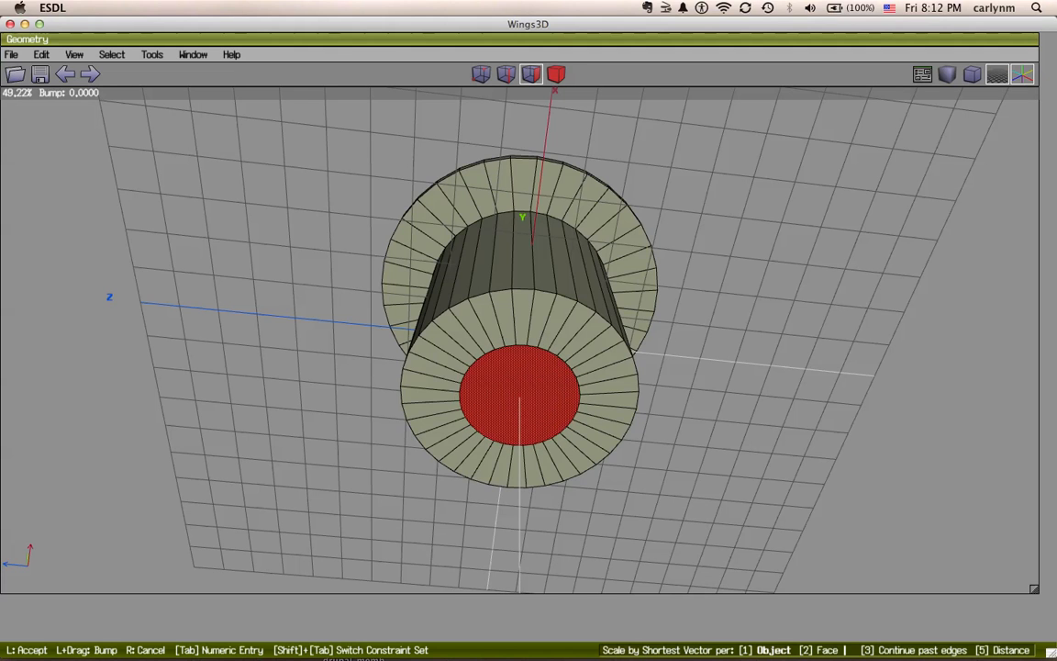
key(Tab)
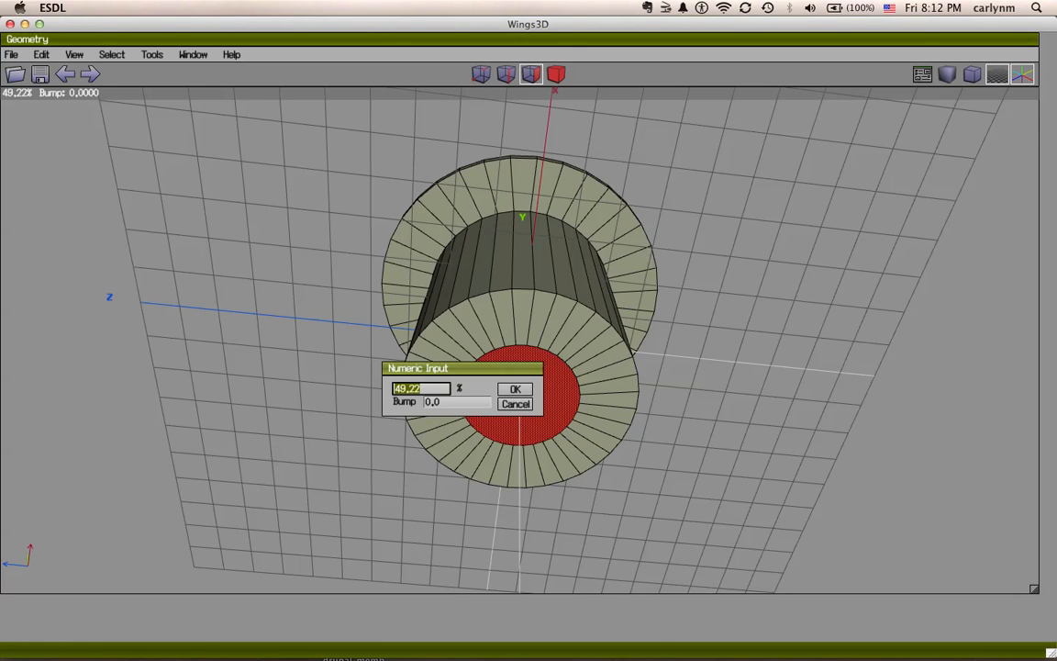
text(5)
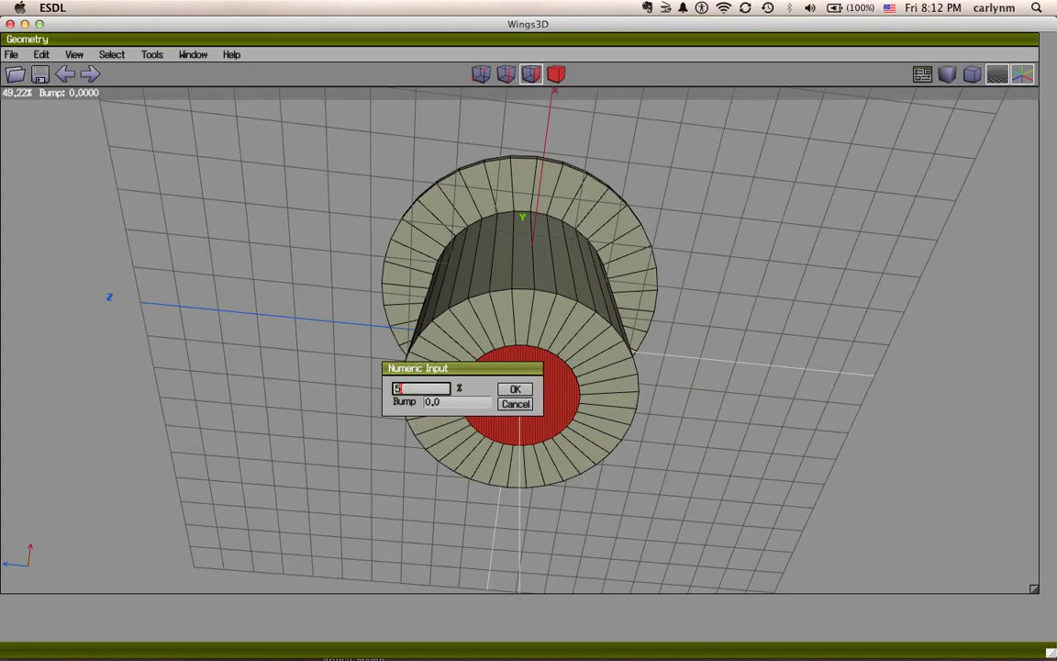
key(Return)
click(463, 378)
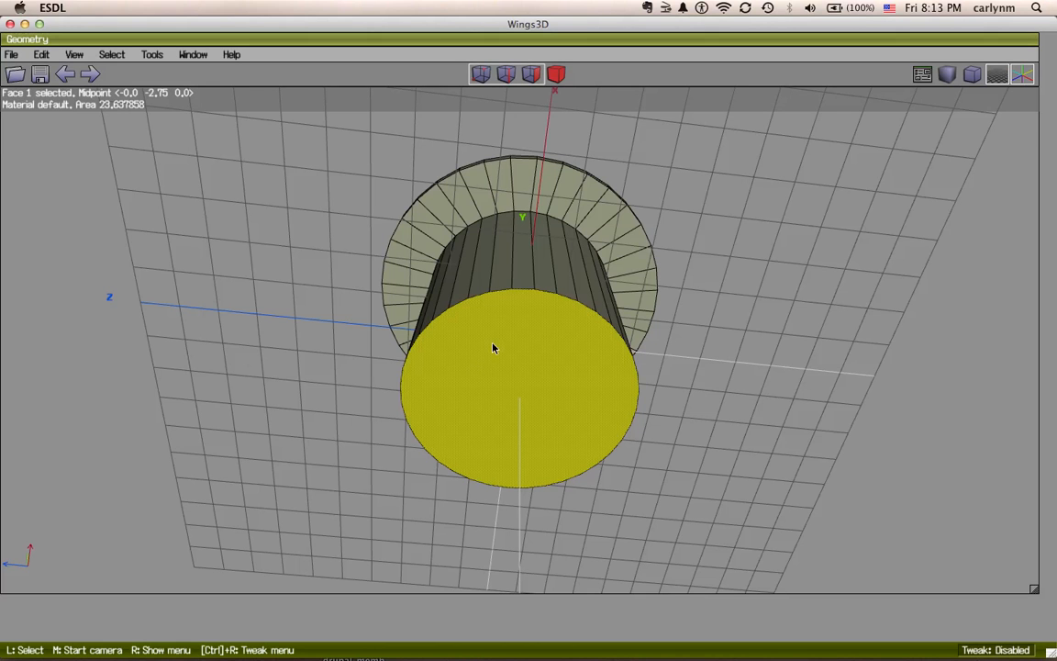
Try to inset the cylinder's bottom face by an absolute distance of 2.45 with a bump of 6.
right_click(493, 348)
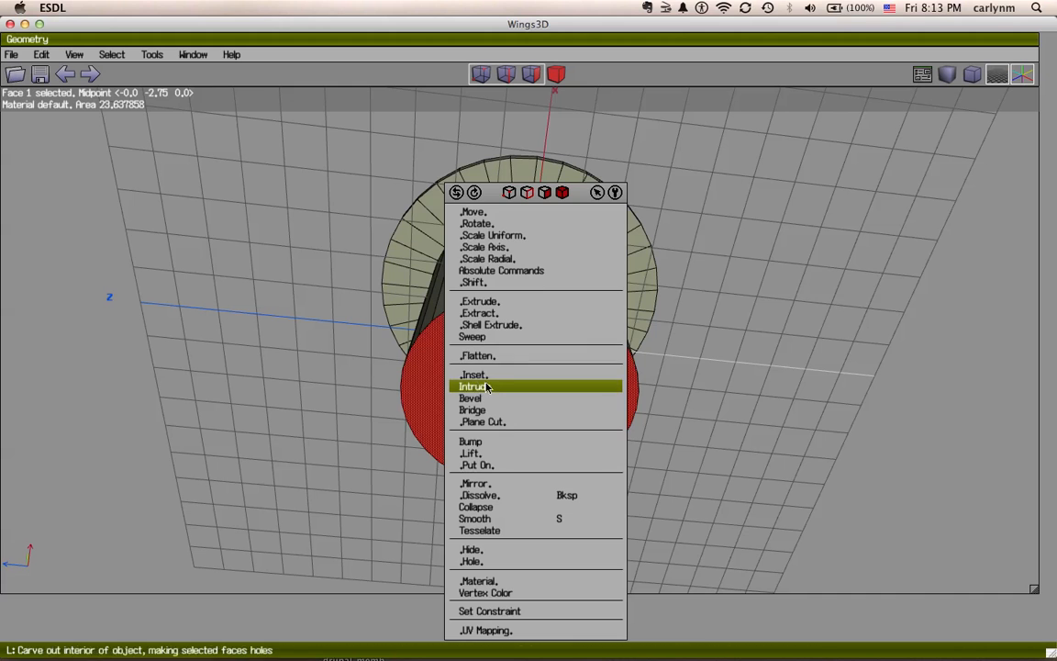
click(473, 374)
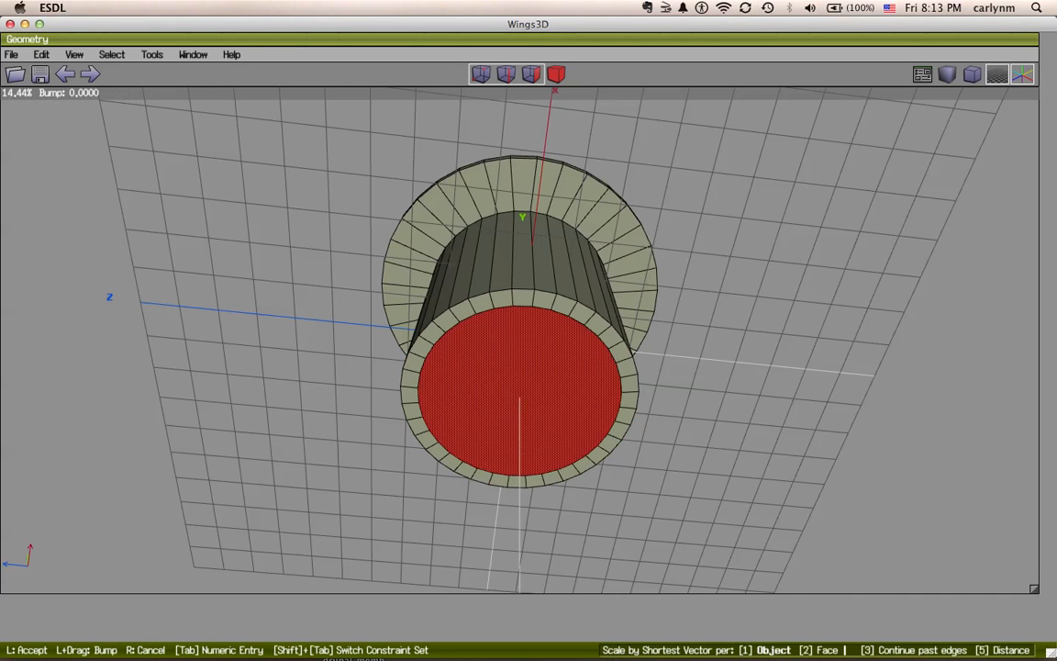
key(5)
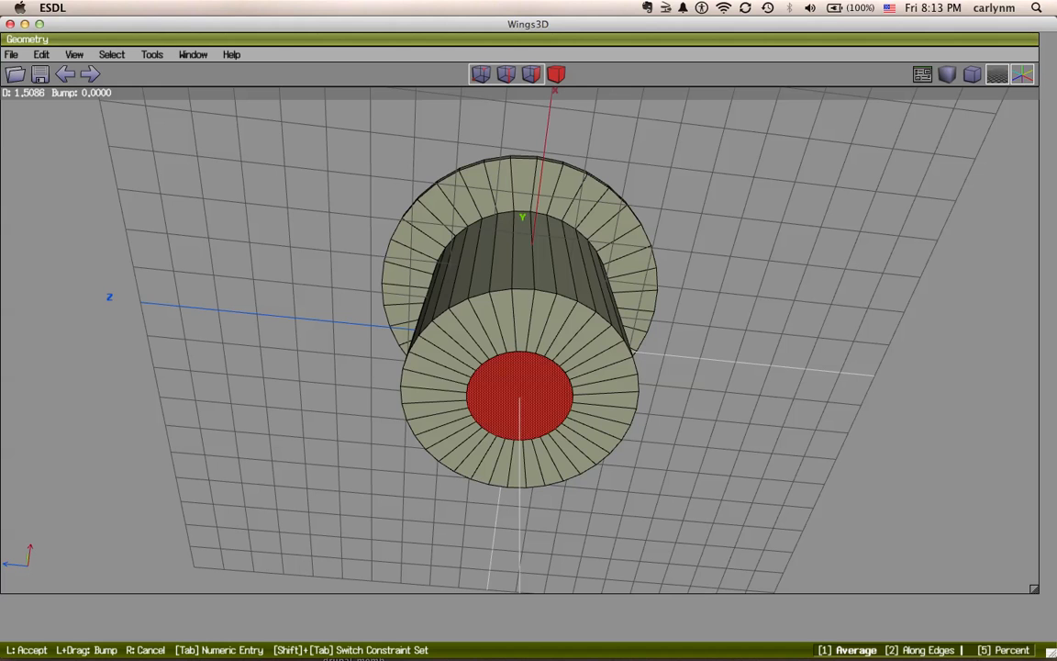
key(Tab)
text(2)
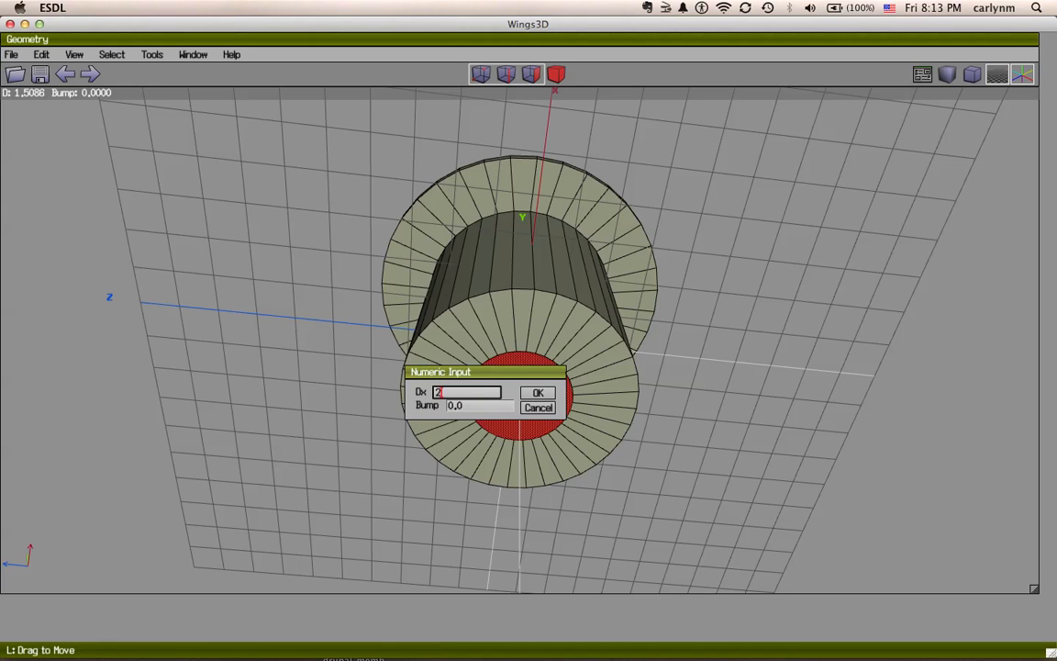
text(.45)
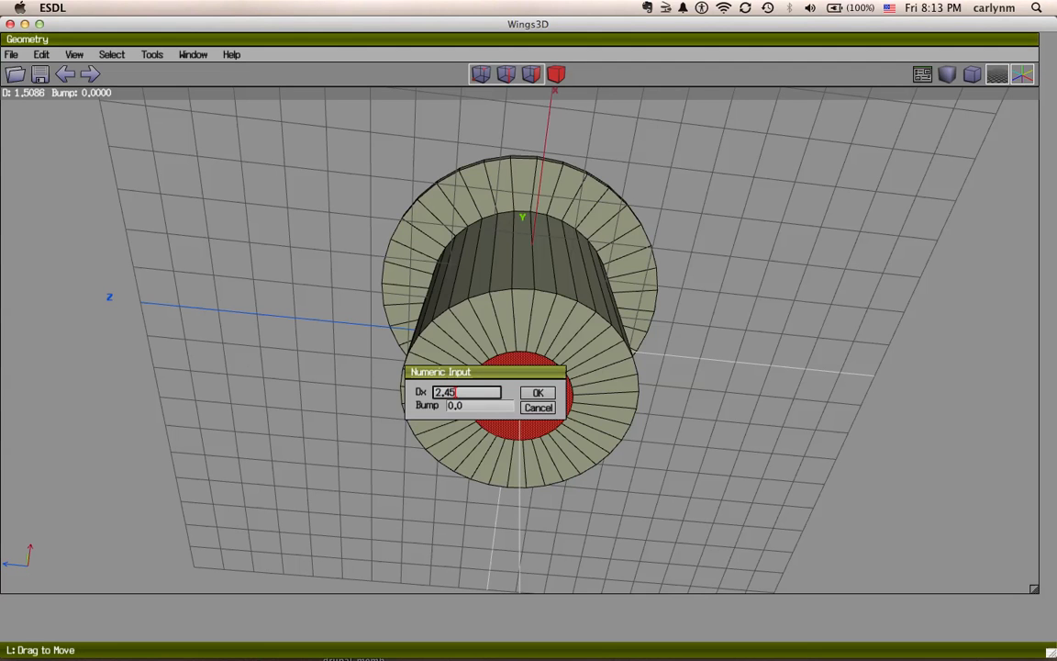
key(Tab)
text(6)
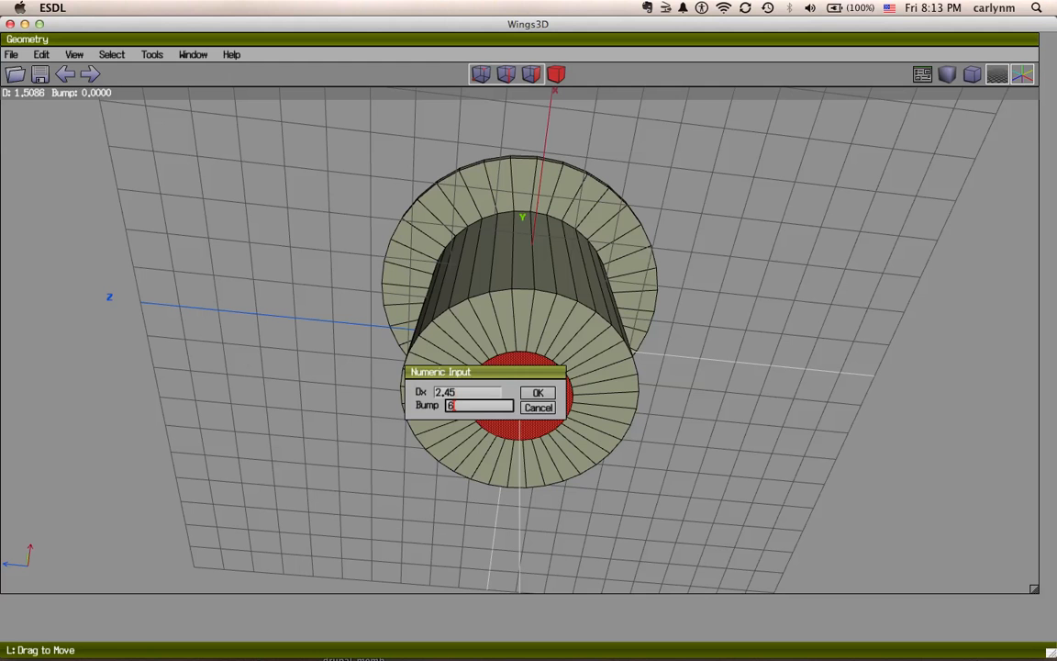
key(Return)
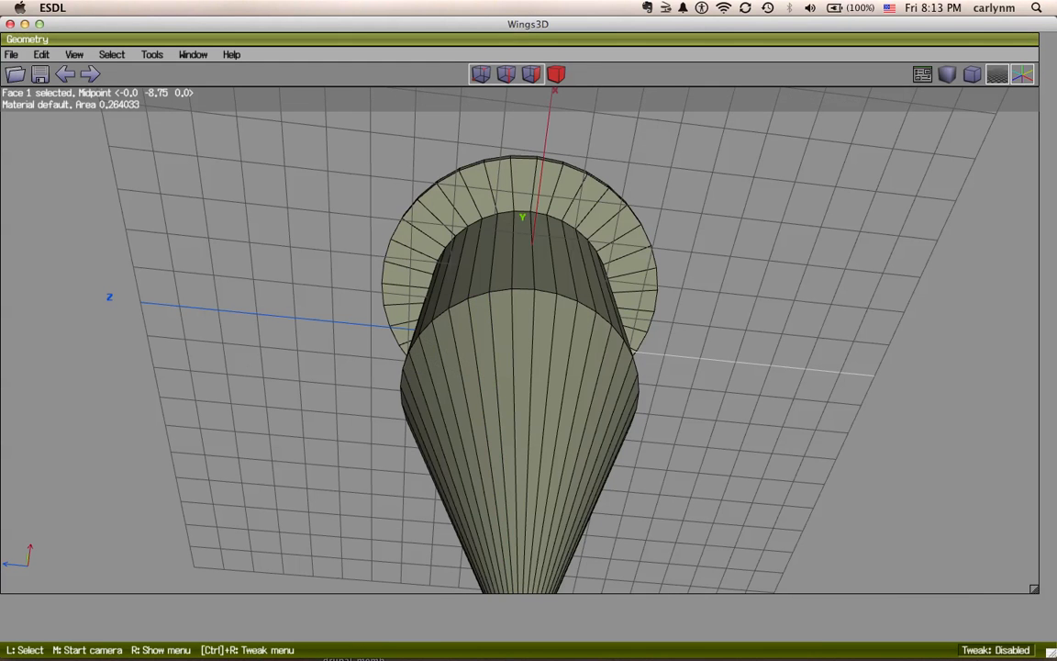
Undo the bumped inset of the bottom face.
middle_click(367, 340)
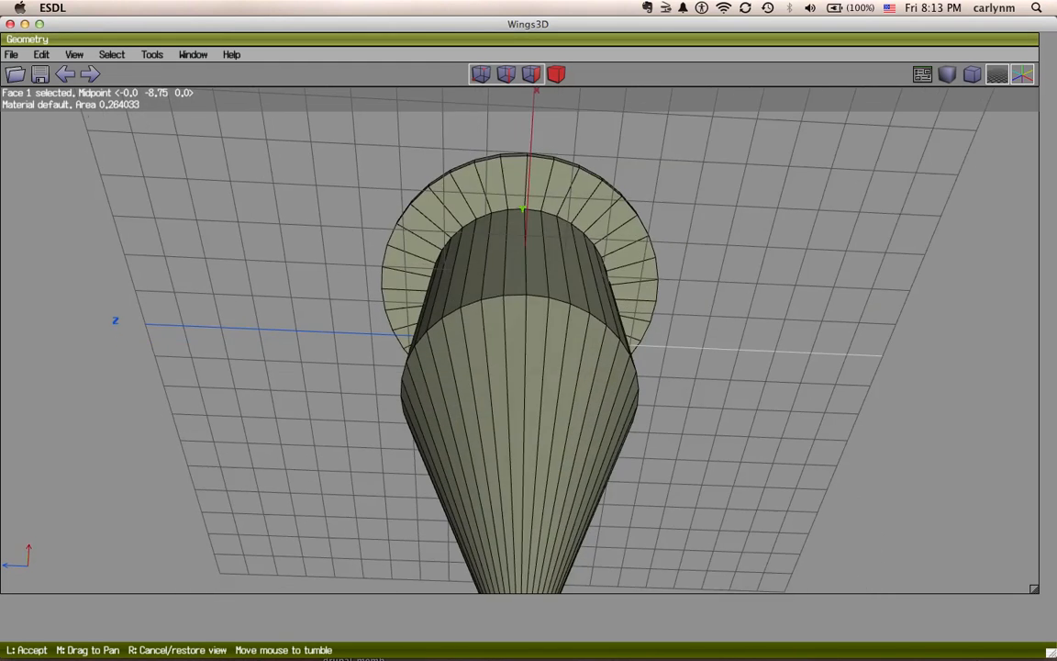
click(272, 354)
key(alt+super+z)
key(alt+super+z)
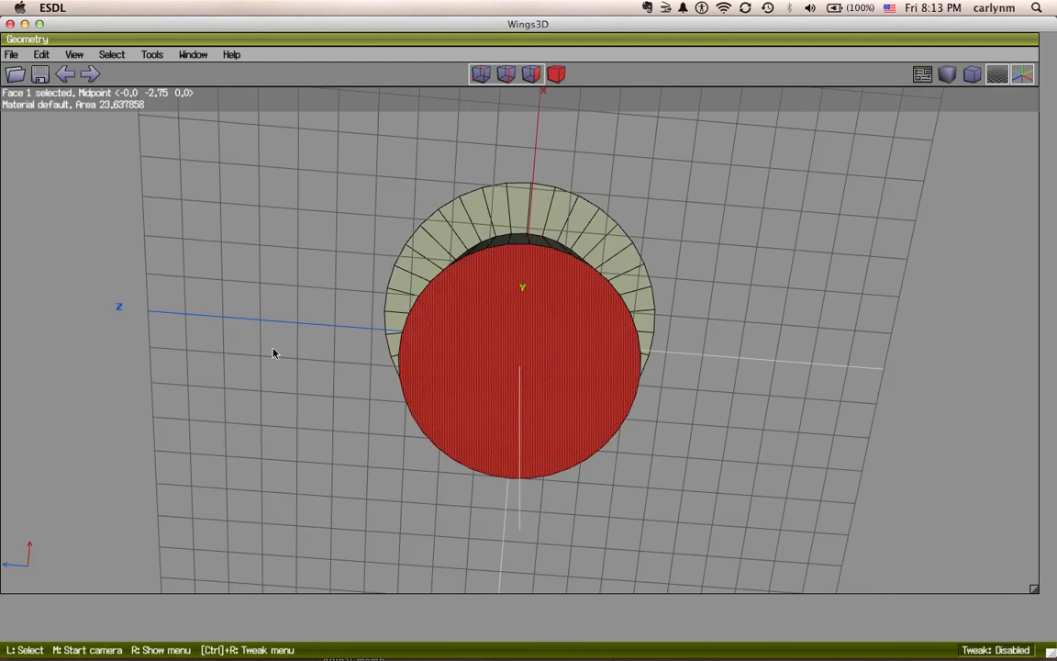
Inset the outer bottom face by a distance of 2.45 with no bump.
right_click(441, 347)
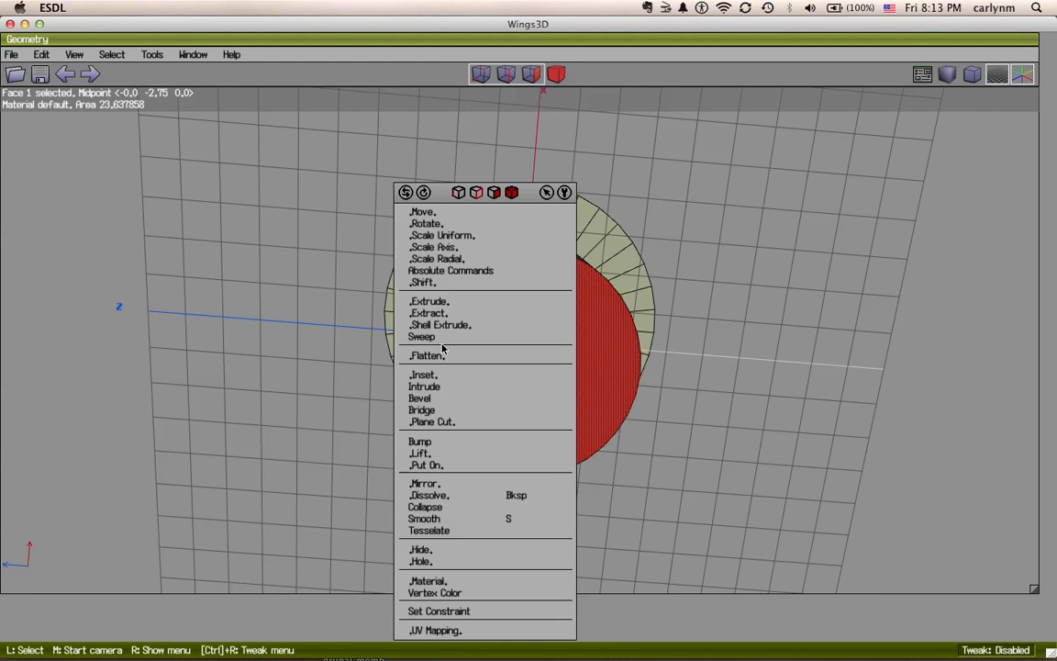
click(445, 376)
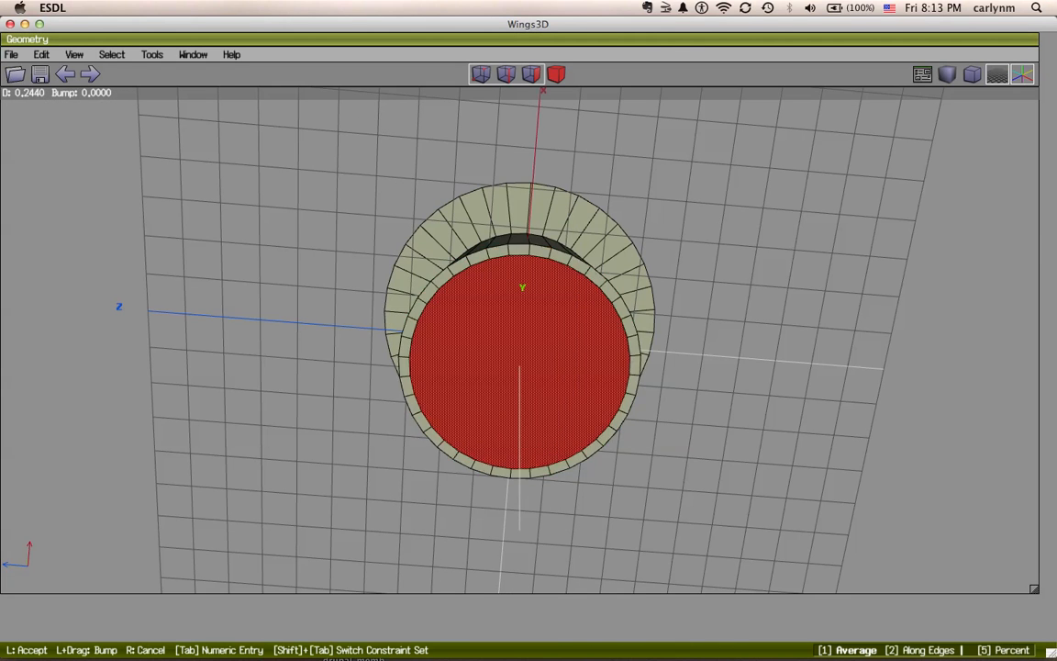
key(Tab)
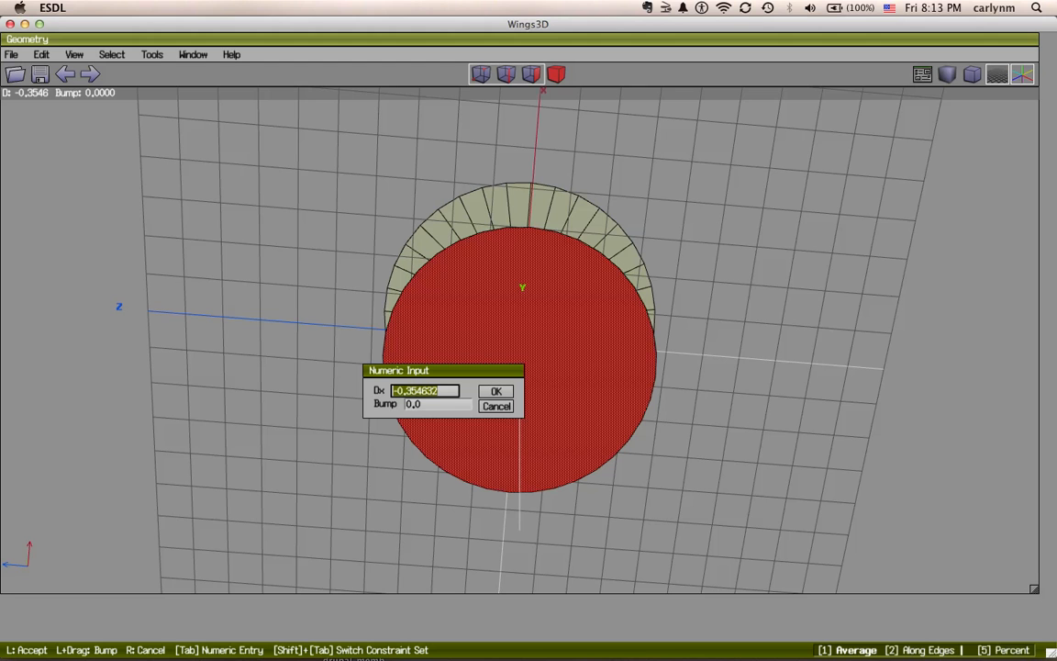
text(2,)
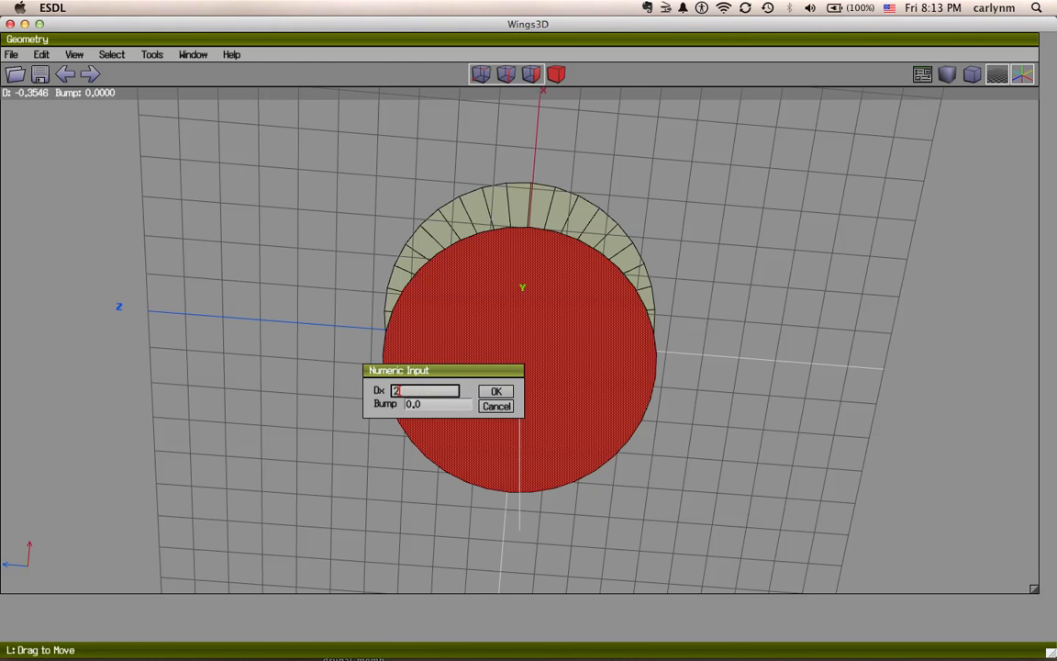
text(45)
key(Return)
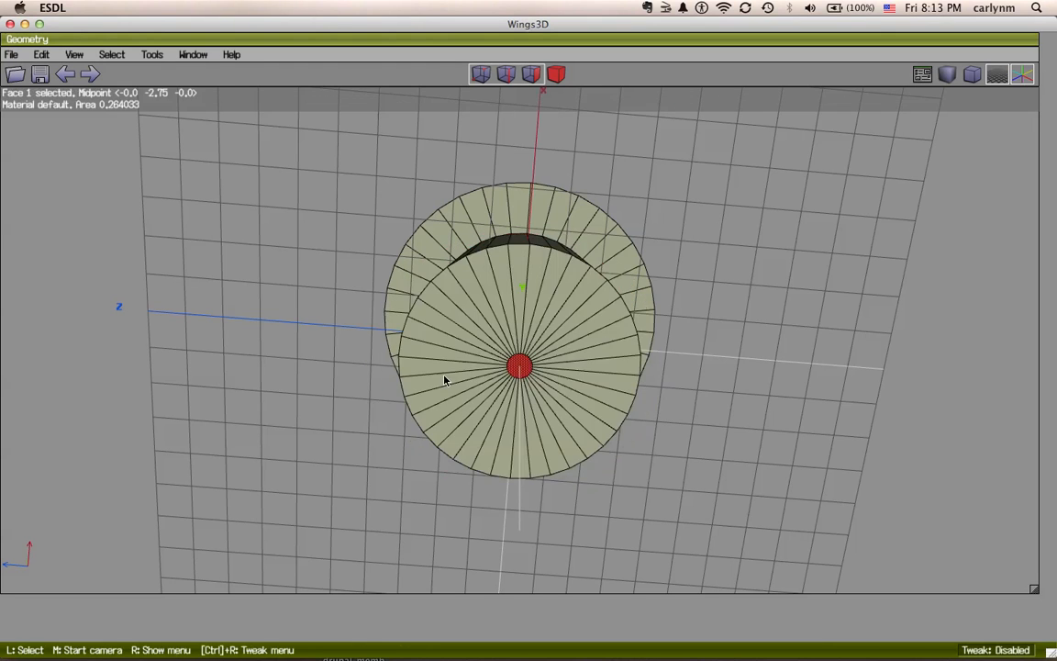
Select only the inner floor face inside the cup and inset it by a distance of 2.2.
middle_click(349, 338)
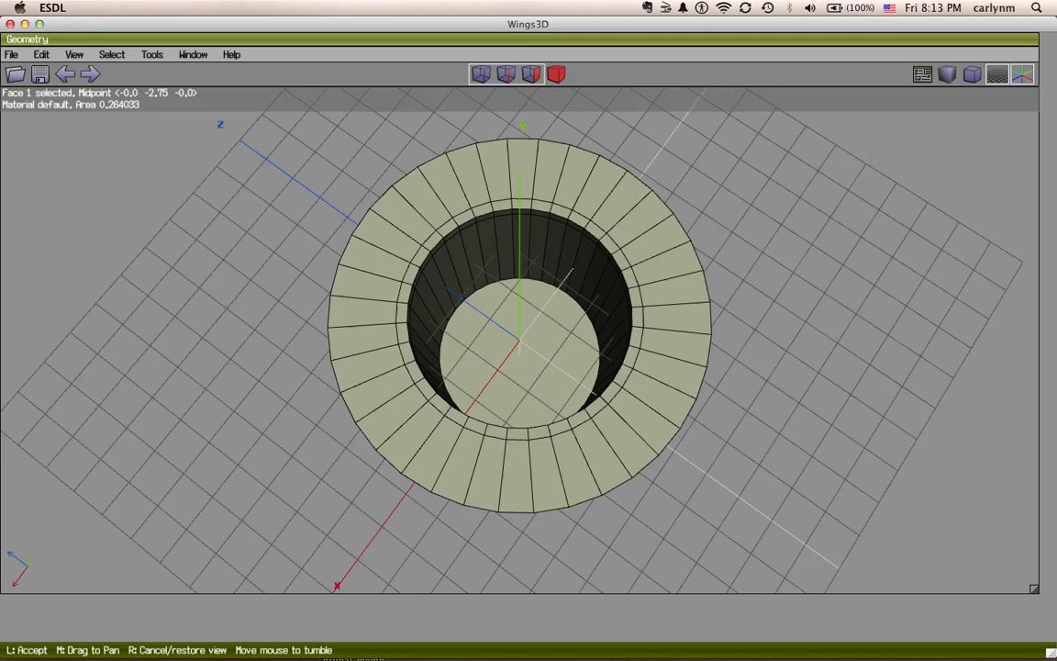
click(349, 340)
click(500, 374)
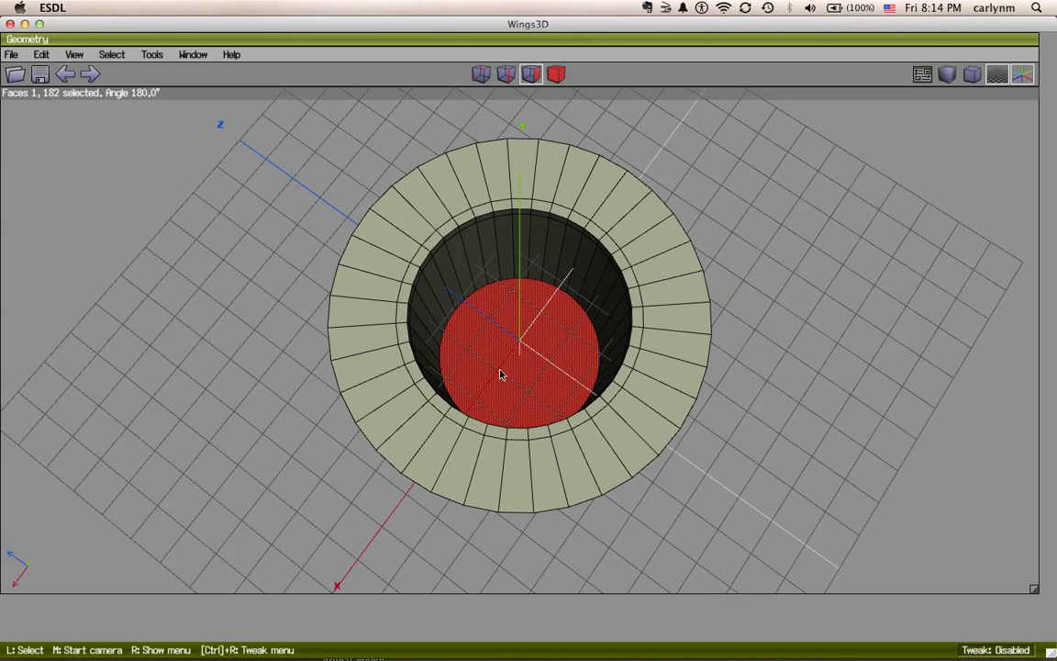
click(500, 373)
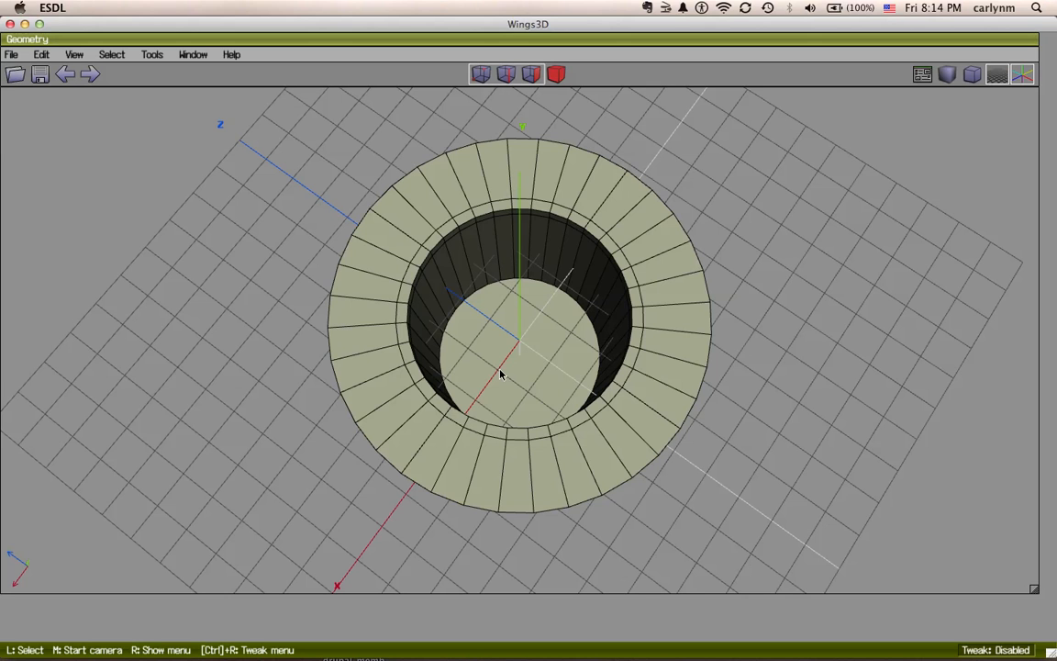
click(544, 341)
right_click(544, 341)
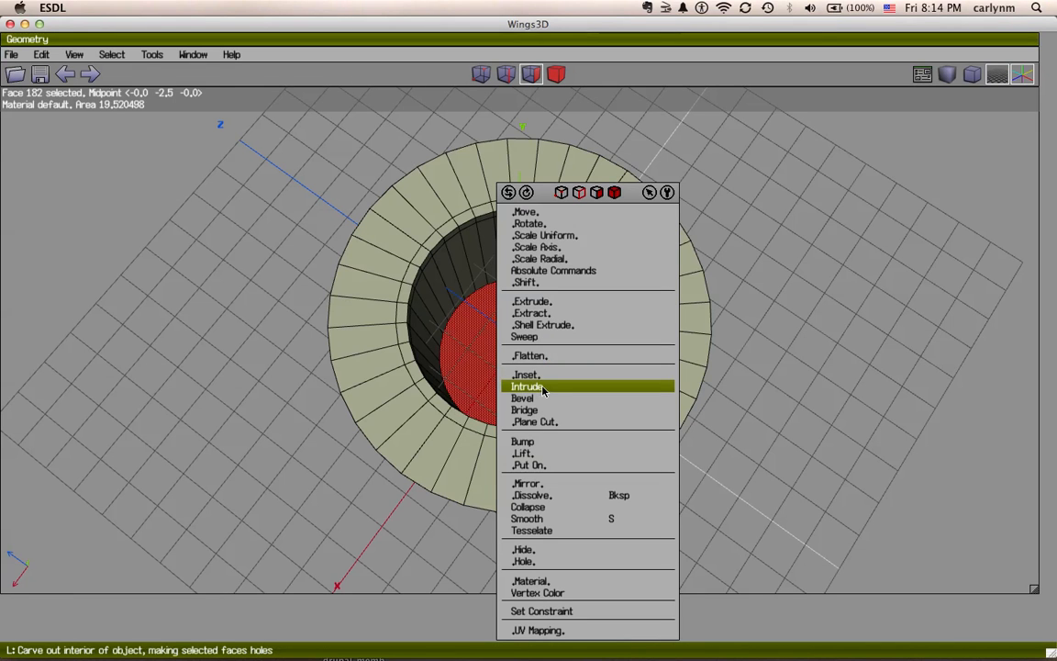
click(536, 375)
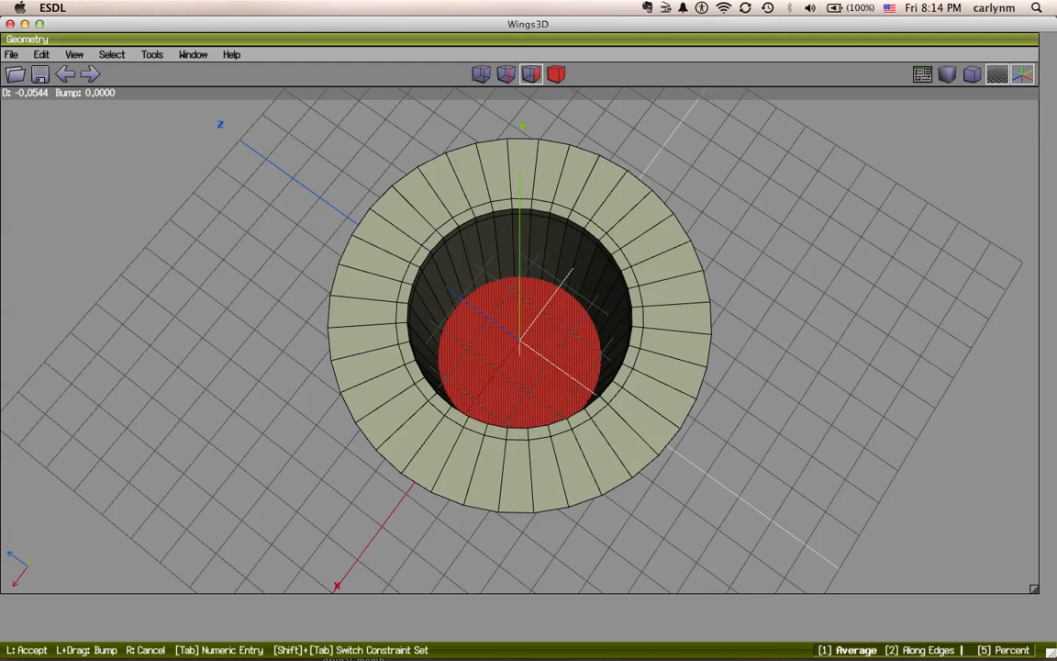
key(Tab)
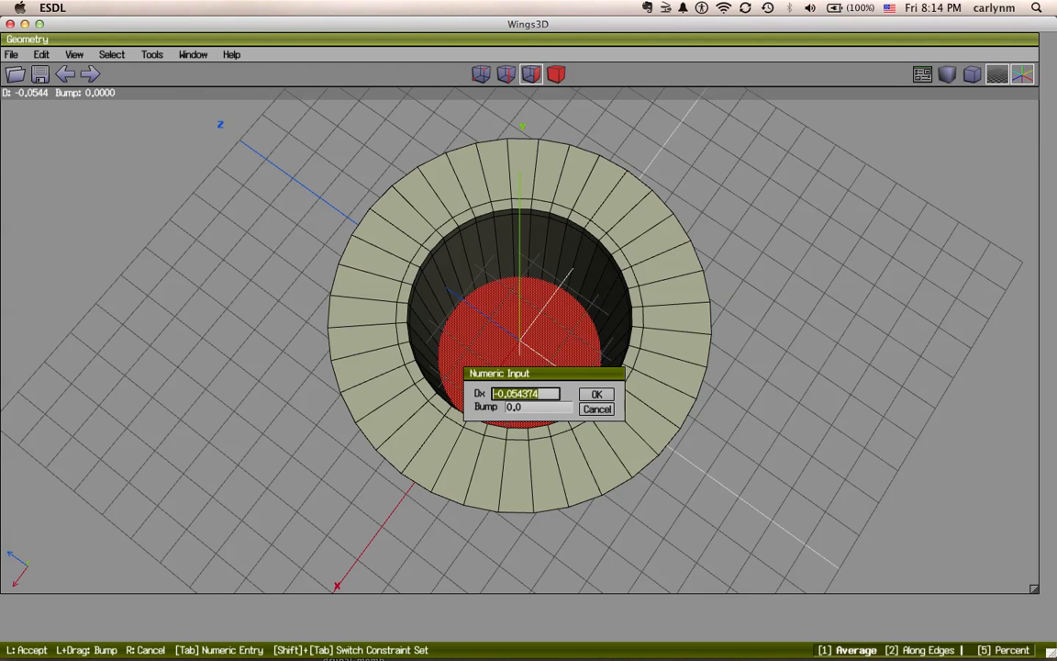
text(2,2)
key(Return)
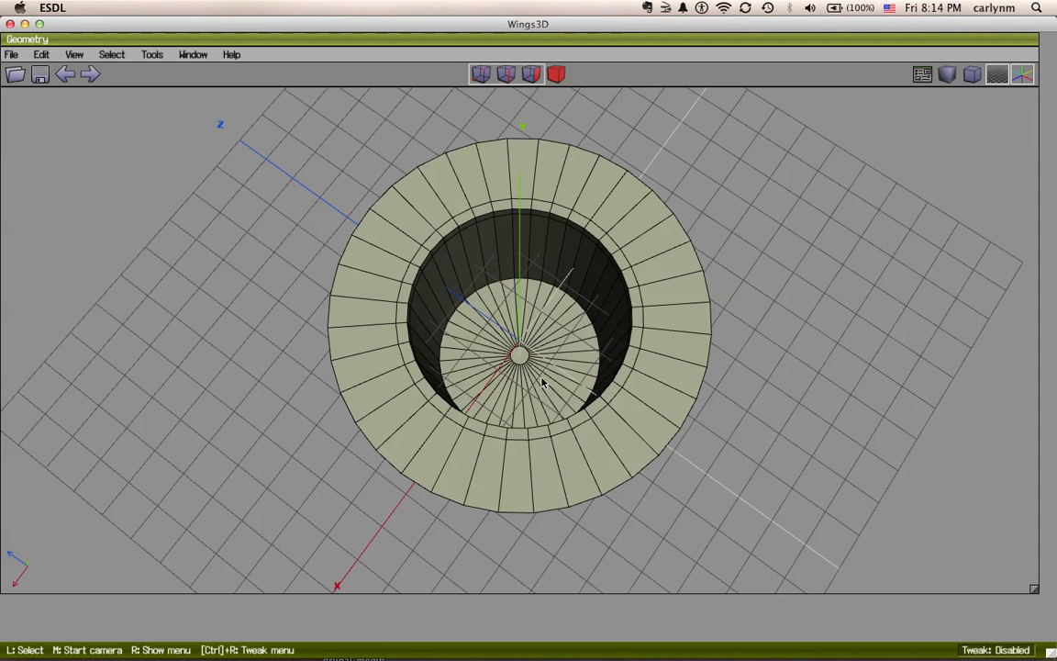
Select the small central faces on the inside and outside of the cup's bottom and bridge them into a through hole.
click(520, 355)
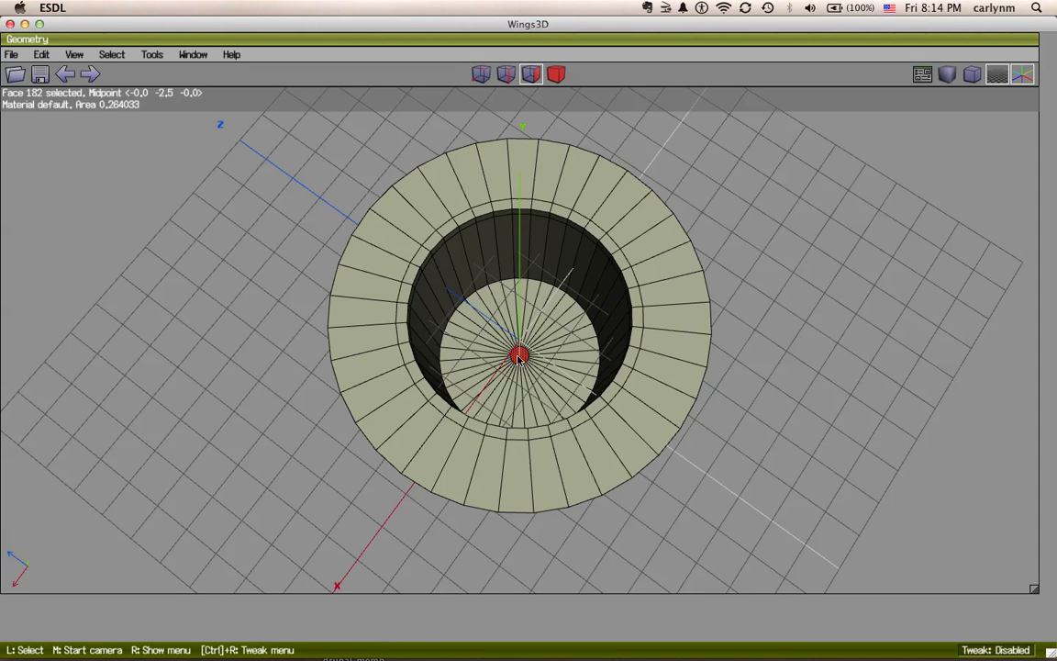
middle_click(673, 509)
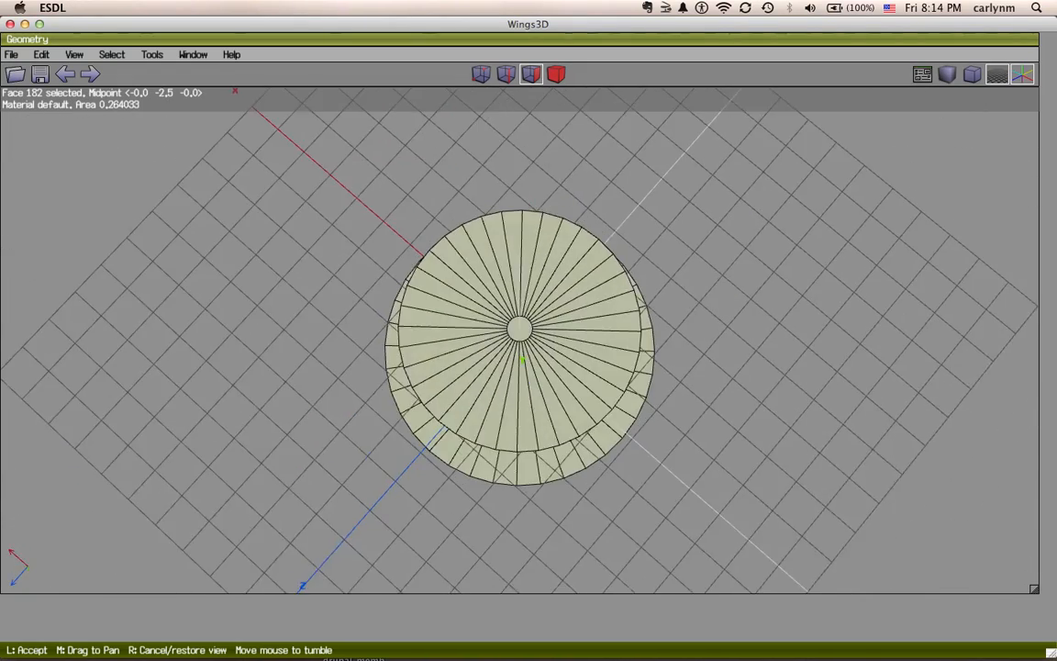
click(675, 503)
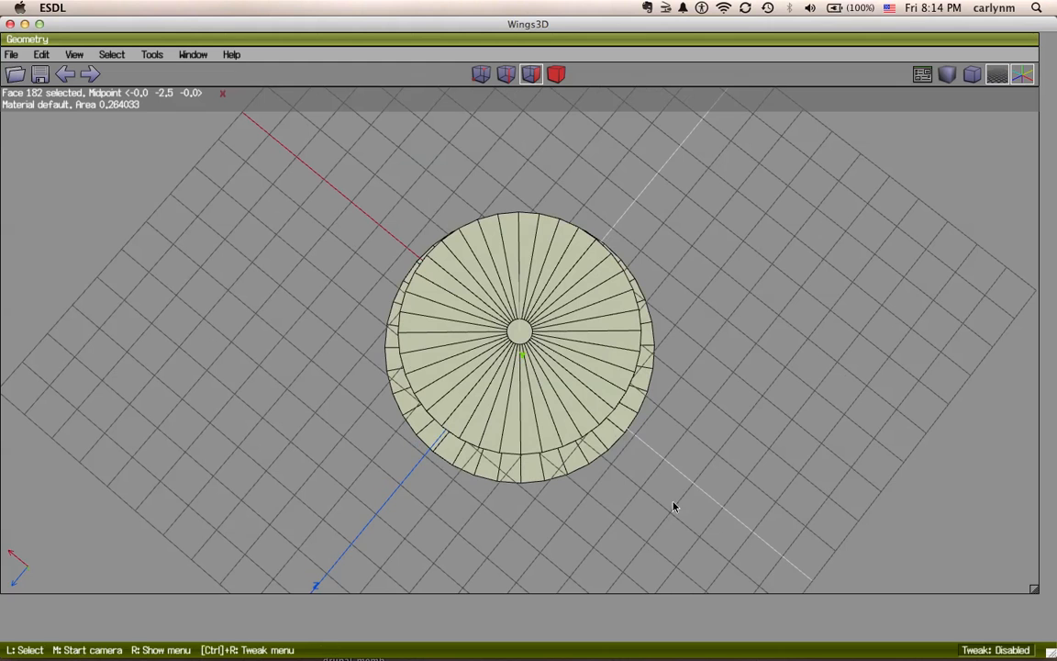
click(520, 332)
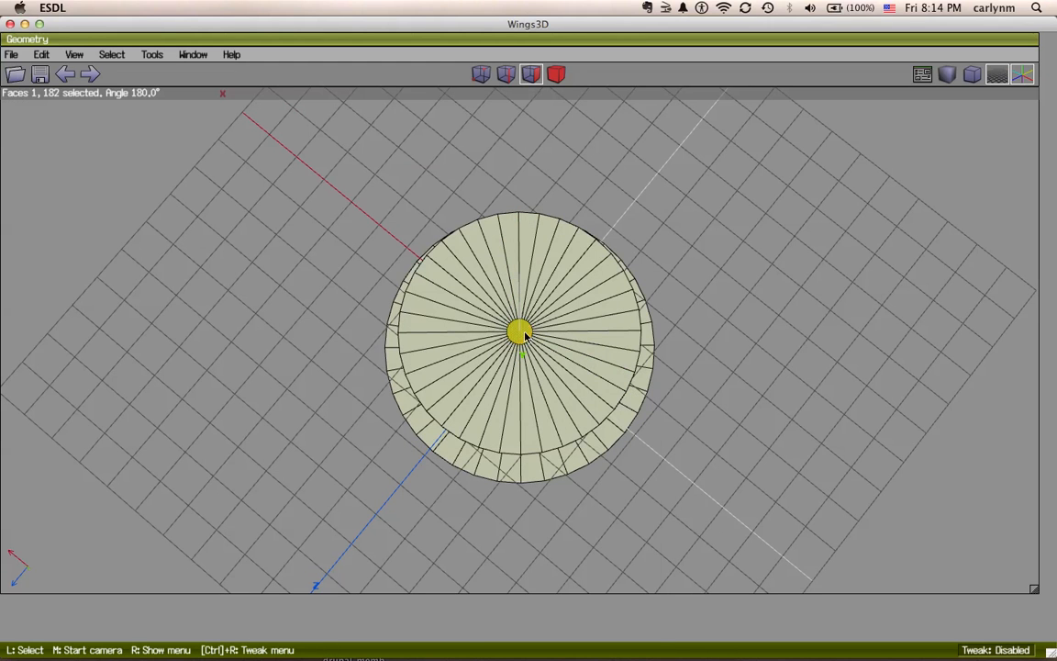
right_click(523, 334)
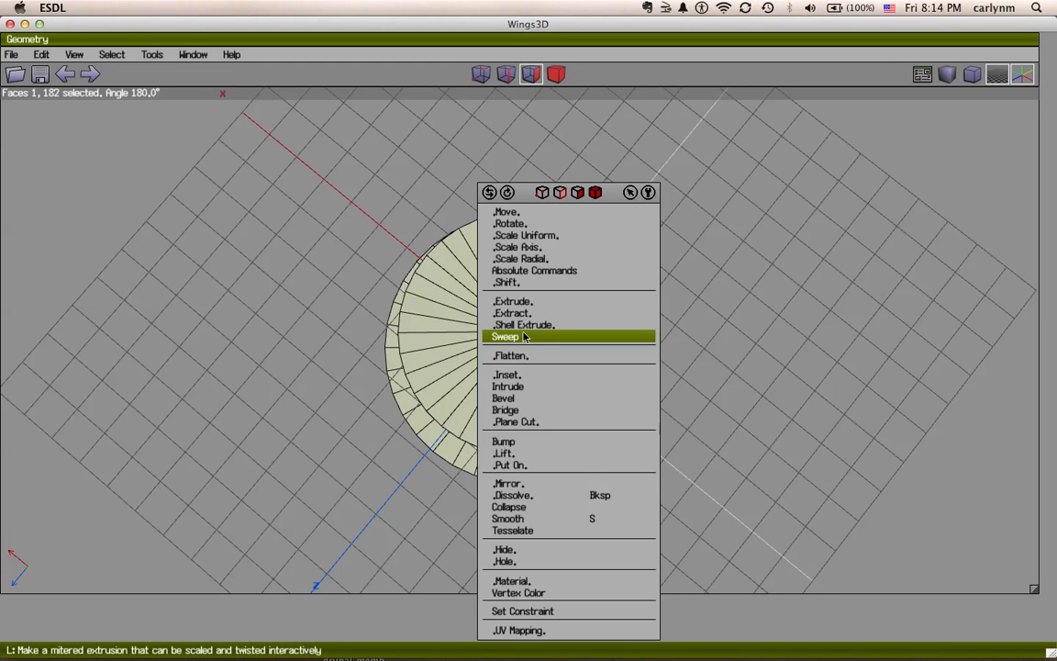
click(528, 410)
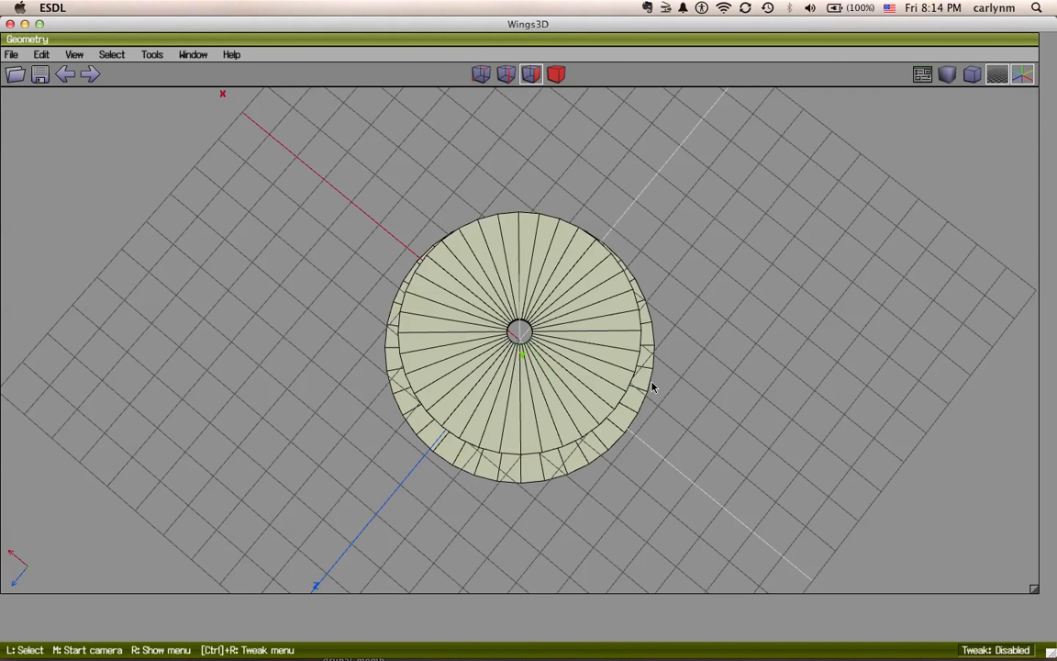
Examine the hole through the cup's bottom up close, from below and from inside the cup.
scroll(652, 385, up, 3)
scroll(623, 387, up, 5)
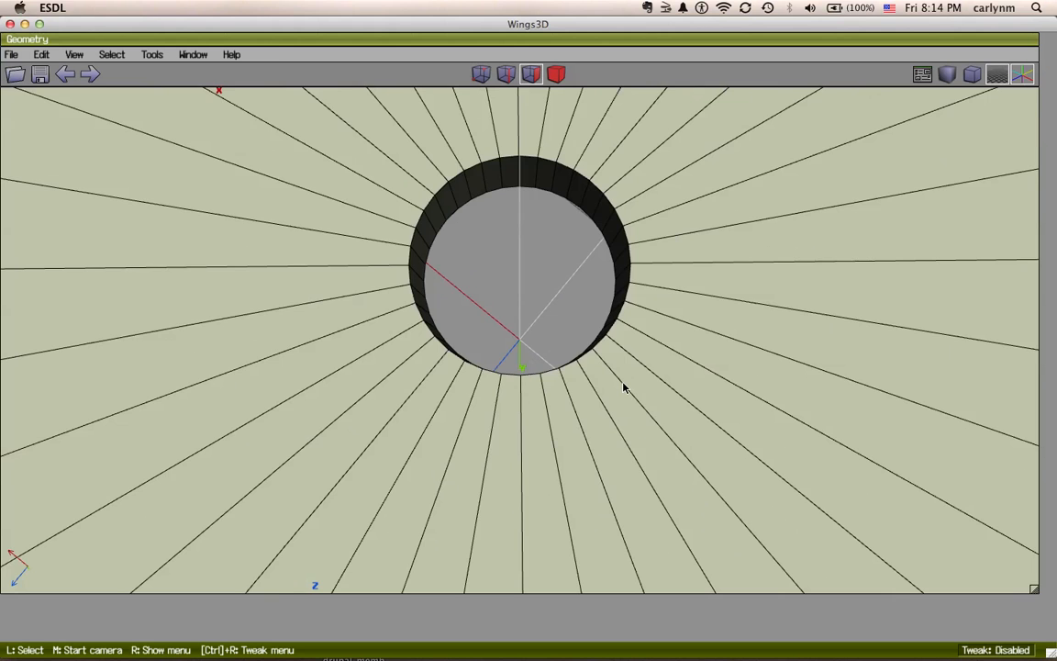
scroll(623, 387, up, 3)
scroll(623, 387, down, 4)
scroll(623, 387, up, 6)
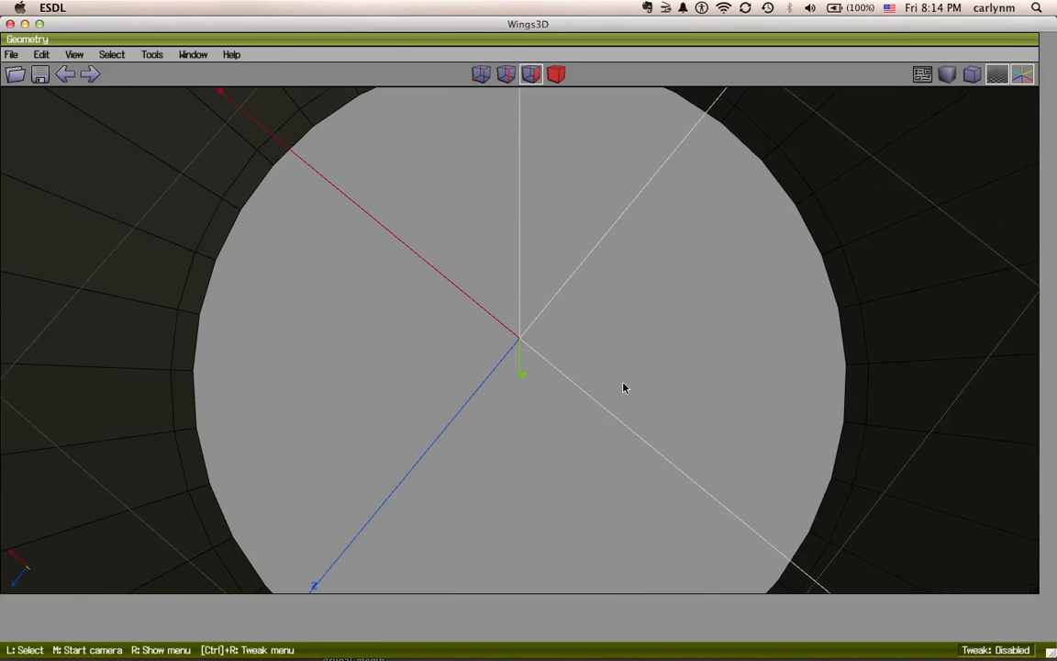
middle_click(623, 387)
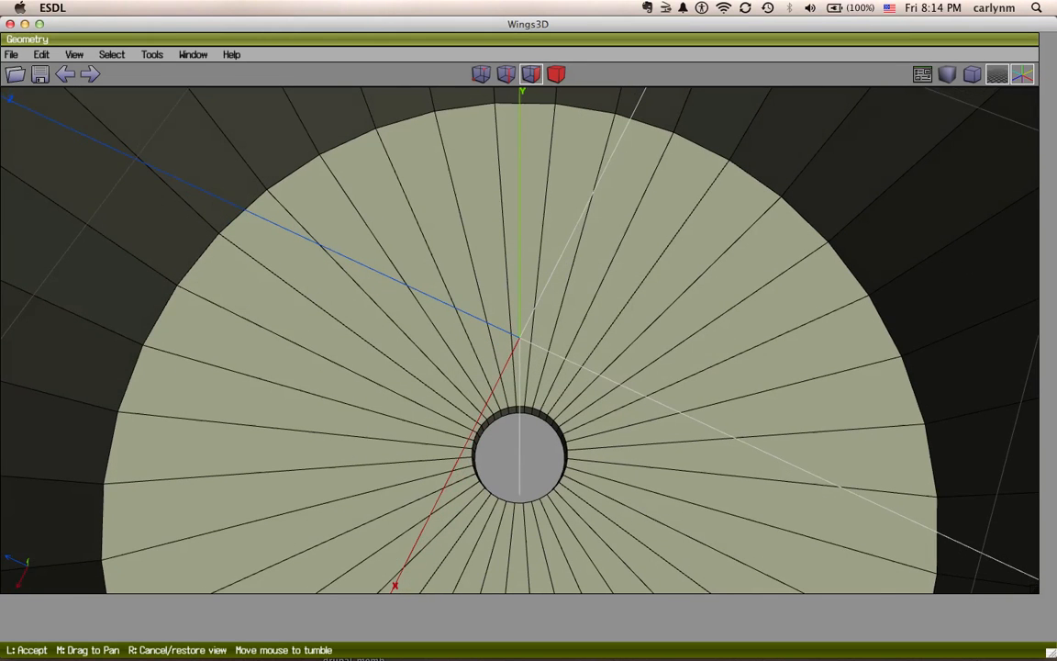
click(623, 386)
scroll(623, 386, down, 10)
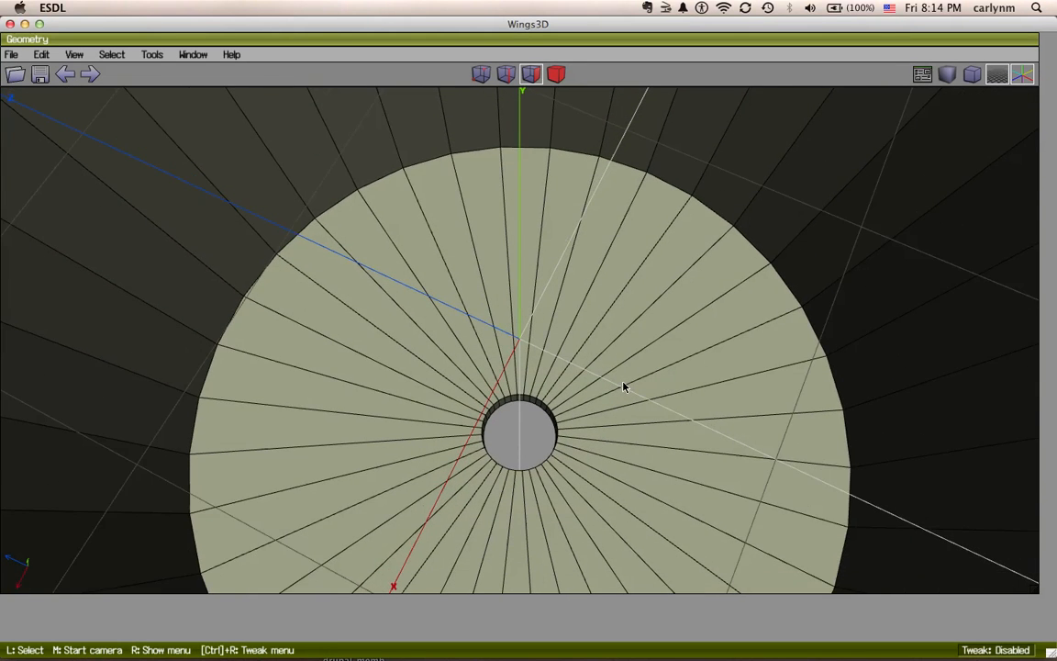
scroll(623, 387, down, 8)
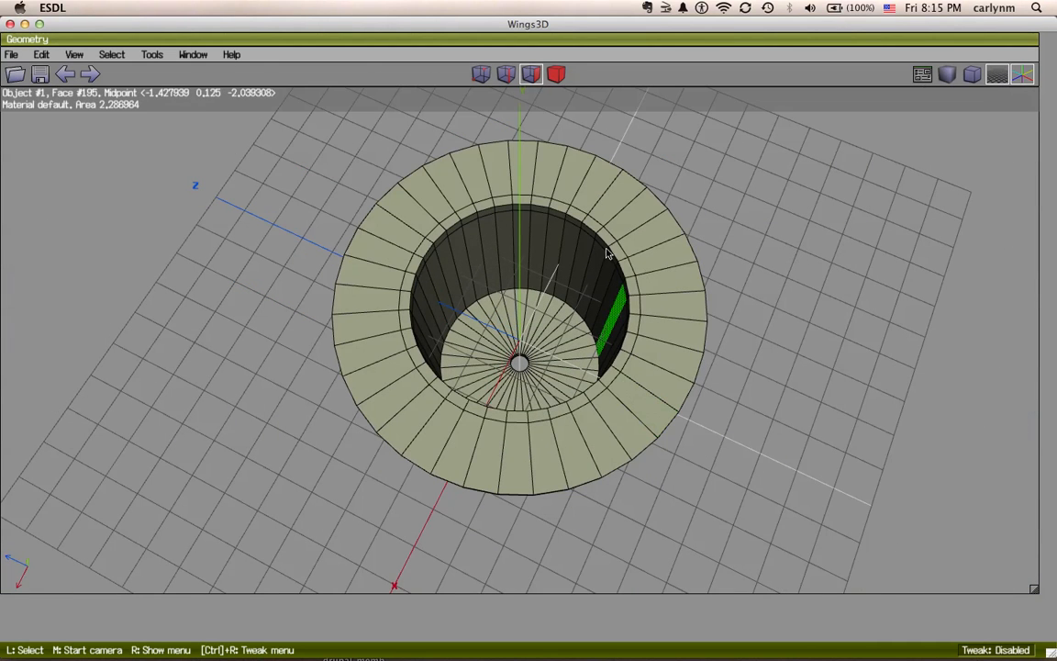
Select the whole cup as a single object and view its overall shape from the side.
click(555, 75)
click(590, 193)
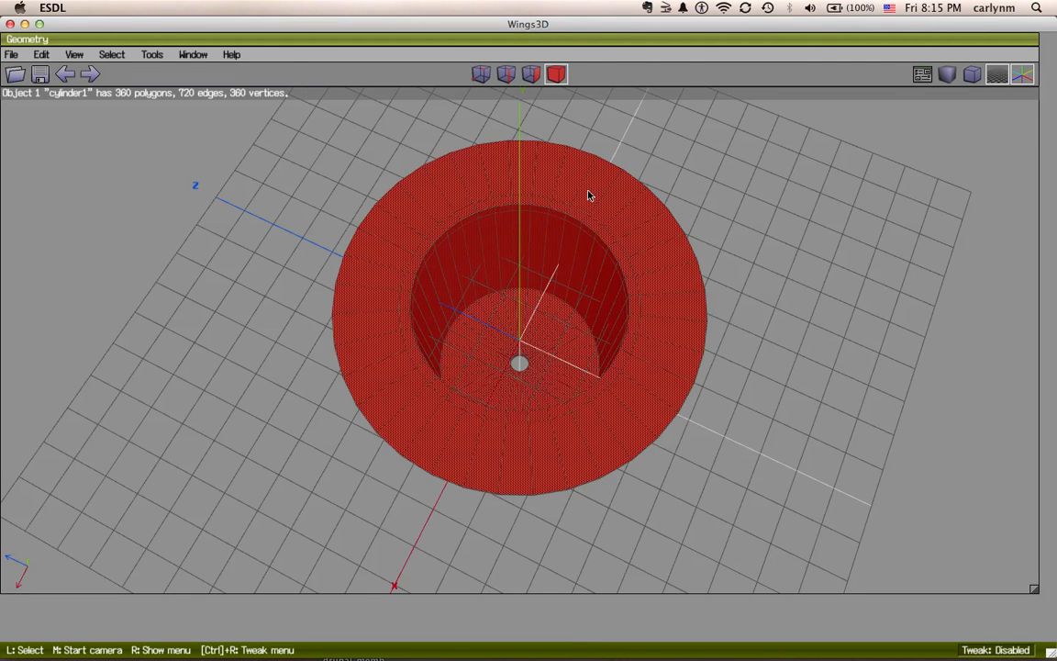
middle_click(691, 346)
scroll(691, 347, up, 3)
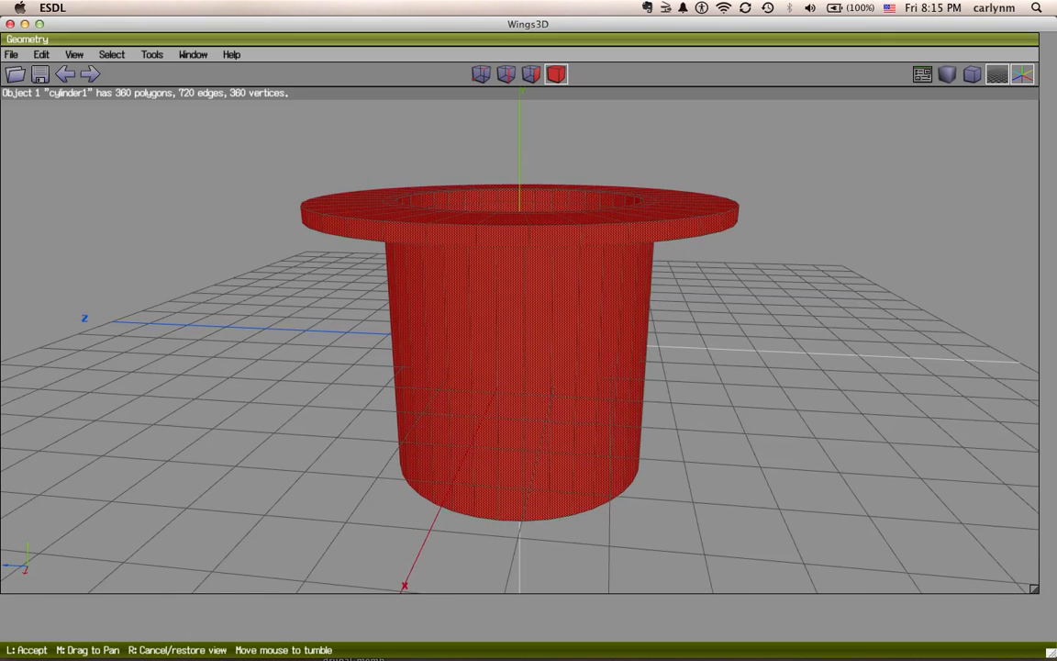
click(707, 467)
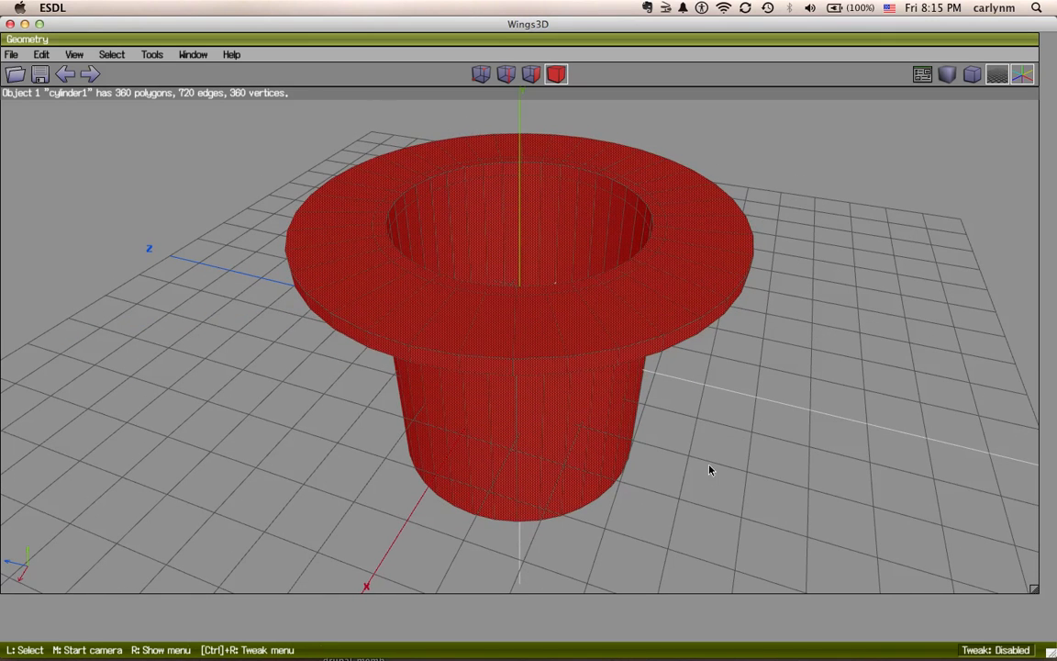
click(606, 444)
right_click(591, 439)
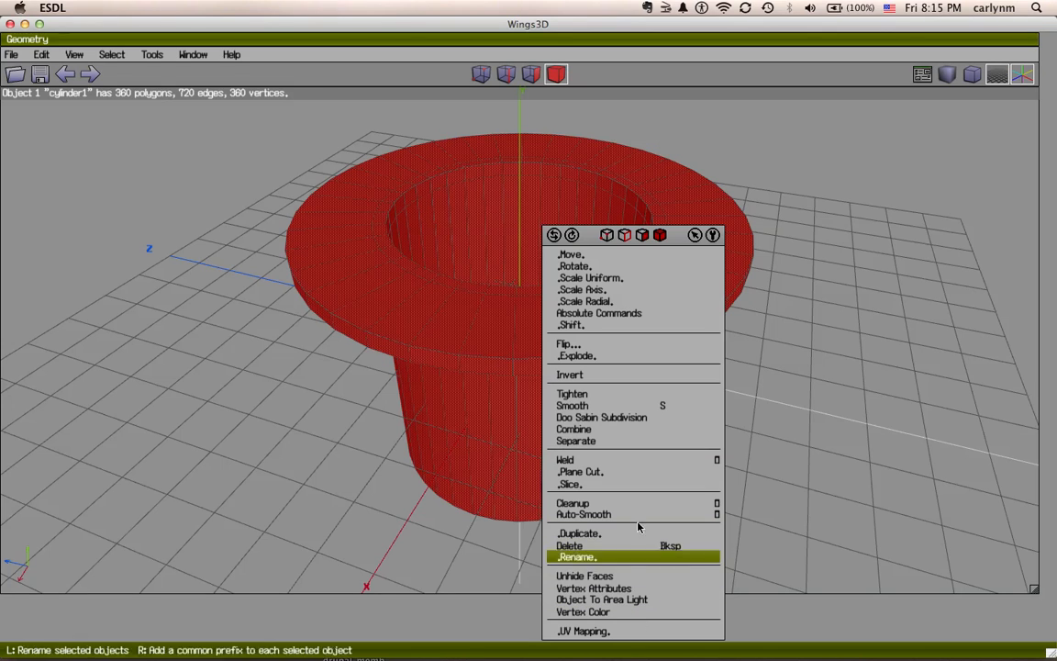
click(812, 394)
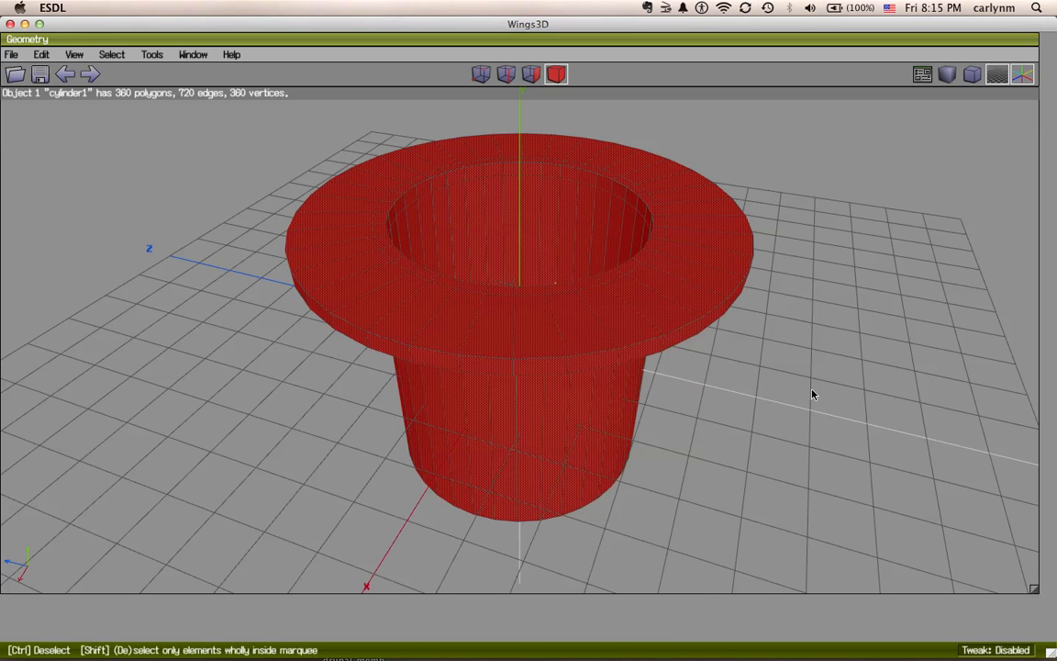
scroll(812, 395, down, 3)
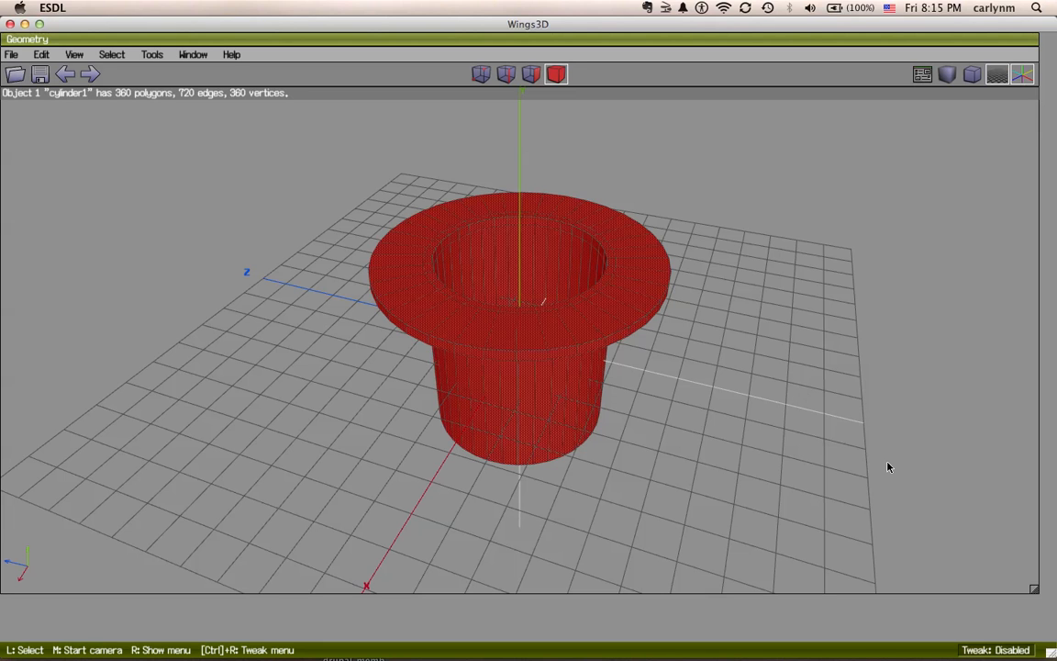
click(958, 604)
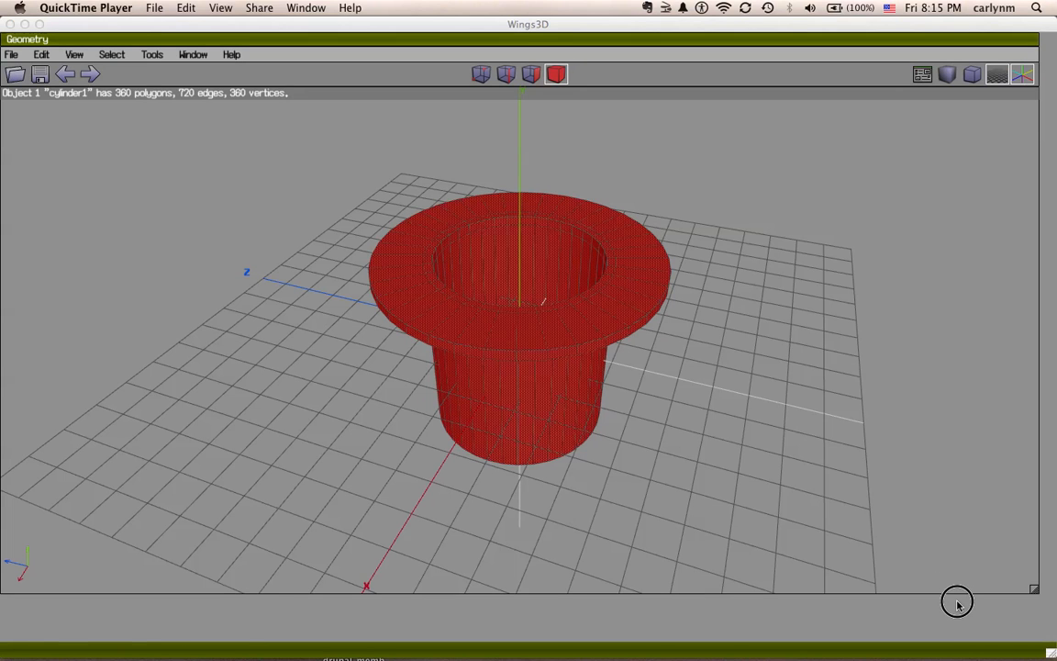